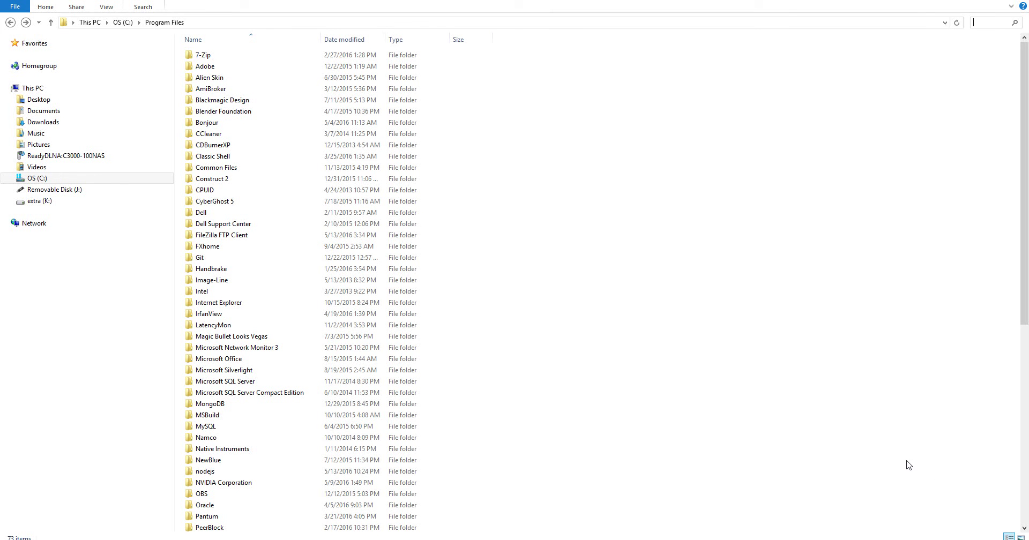
# Open AVG from the tray and show the Exceptions page in Advanced settings.
pyautogui.hotkey('ctrl', 'e')
pyautogui.click(933, 539)
pyautogui.rightClick(915, 504)
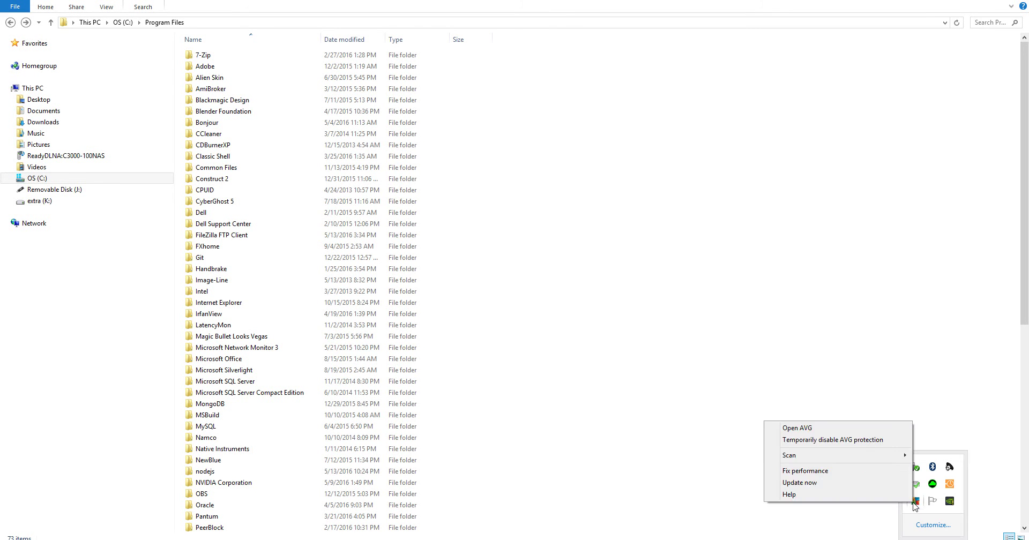
pyautogui.click(884, 428)
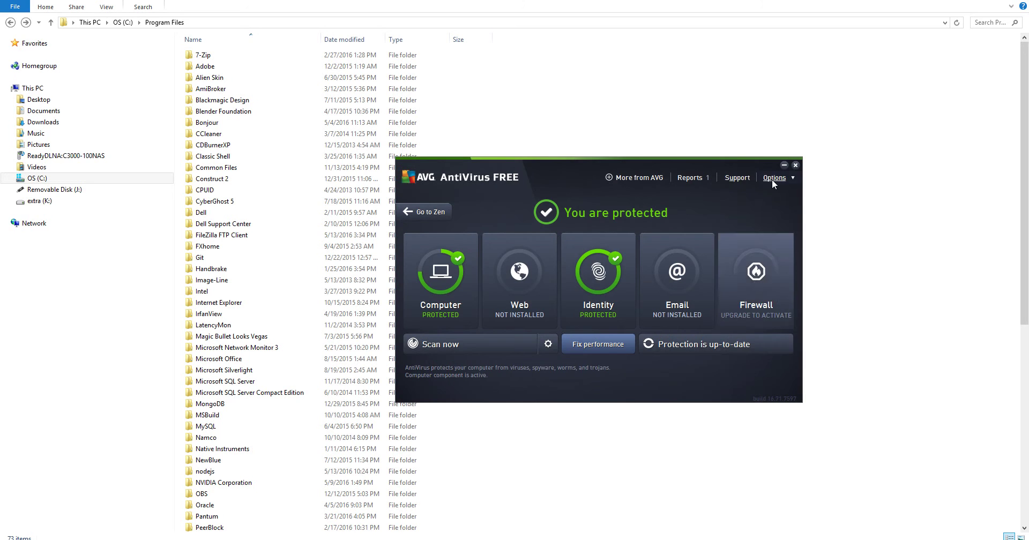
pyautogui.click(774, 178)
pyautogui.click(760, 287)
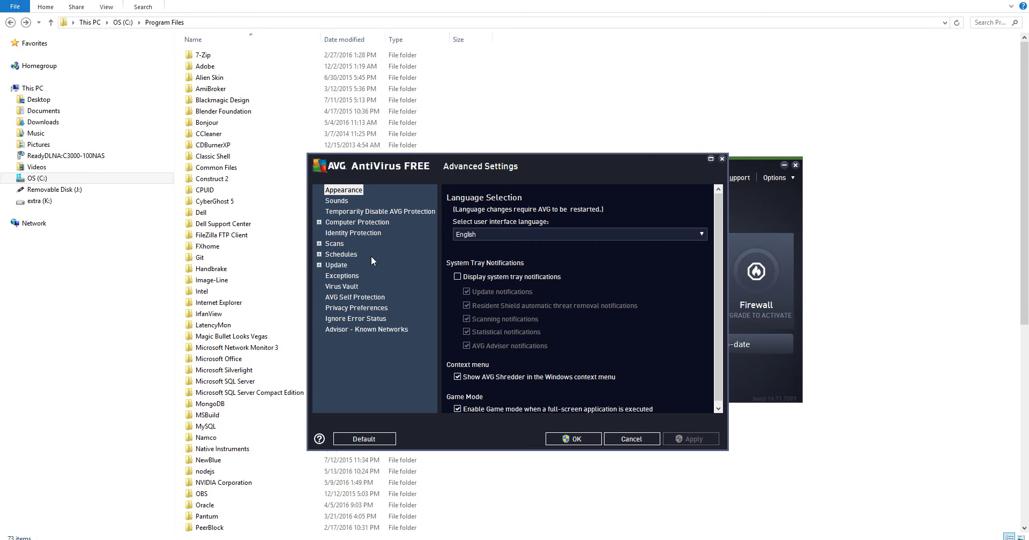
pyautogui.click(348, 276)
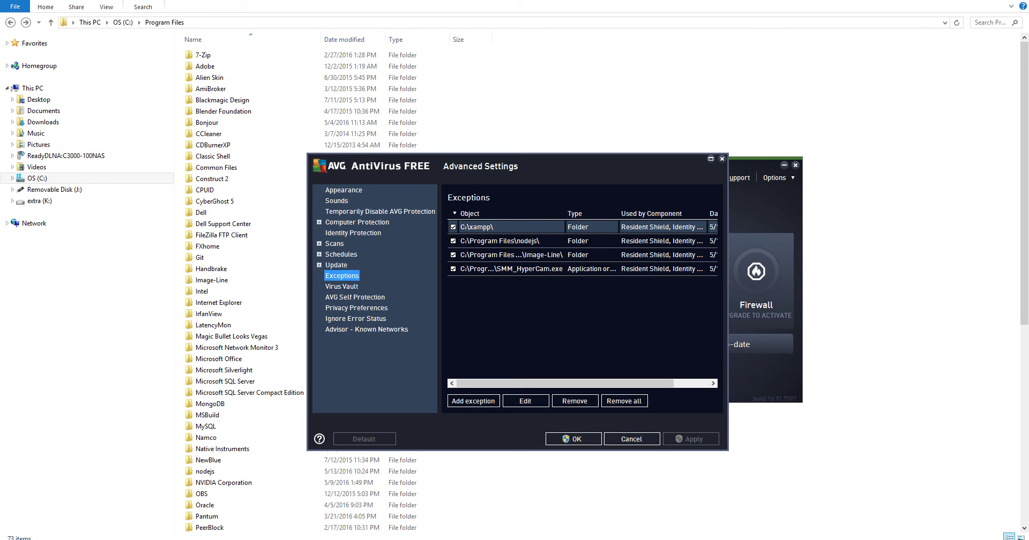
pyautogui.click(13, 536)
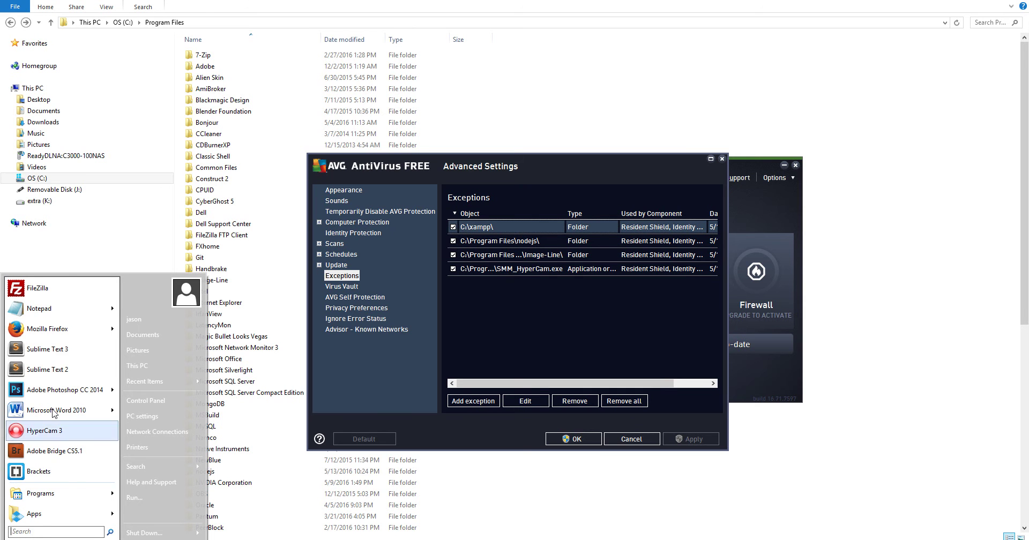
# Open Sublime Text 3's install folder from its Start menu shortcut properties.
pyautogui.rightClick(64, 349)
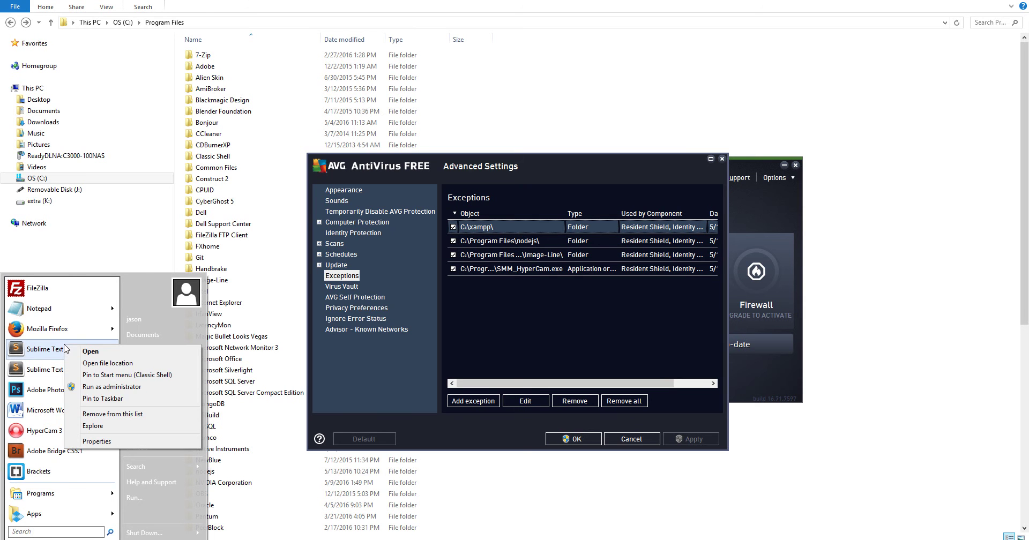
pyautogui.click(114, 439)
pyautogui.click(127, 455)
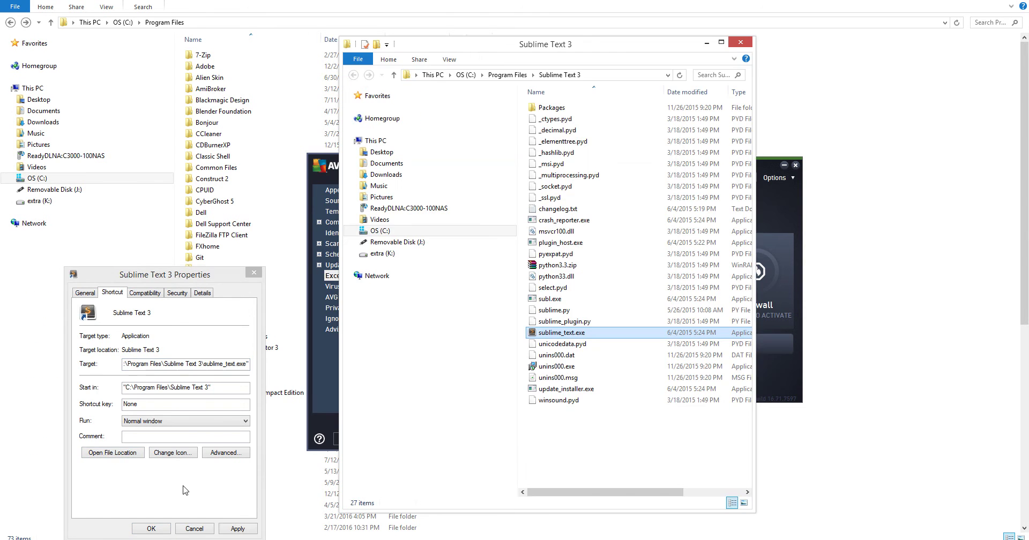
pyautogui.click(194, 528)
# Copy the C:\Program Files\Sublime Text 3 path and begin a new AVG exception.
pyautogui.click(606, 76)
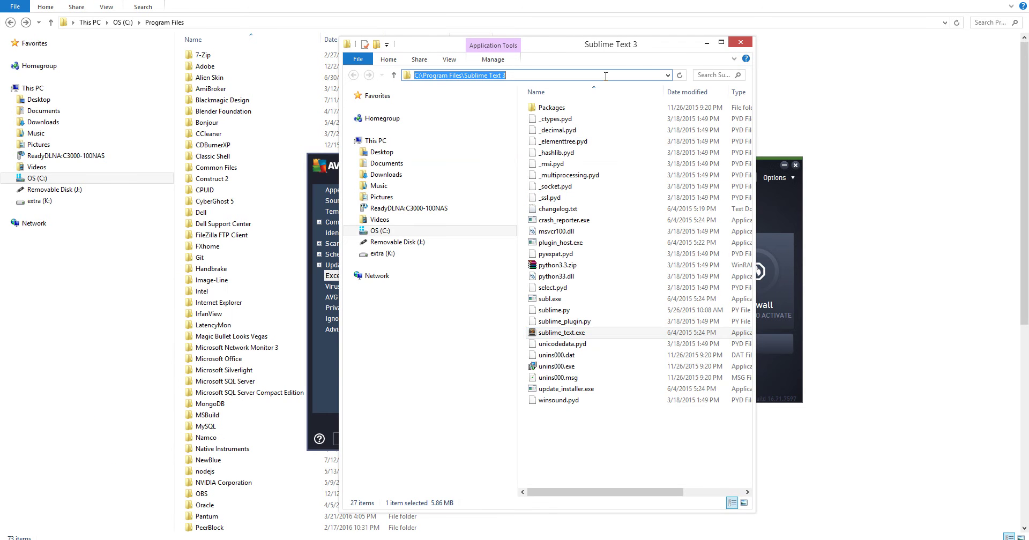
pyautogui.rightClick(606, 76)
pyautogui.click(639, 113)
pyautogui.moveTo(676, 51); pyautogui.dragTo(421, 41)
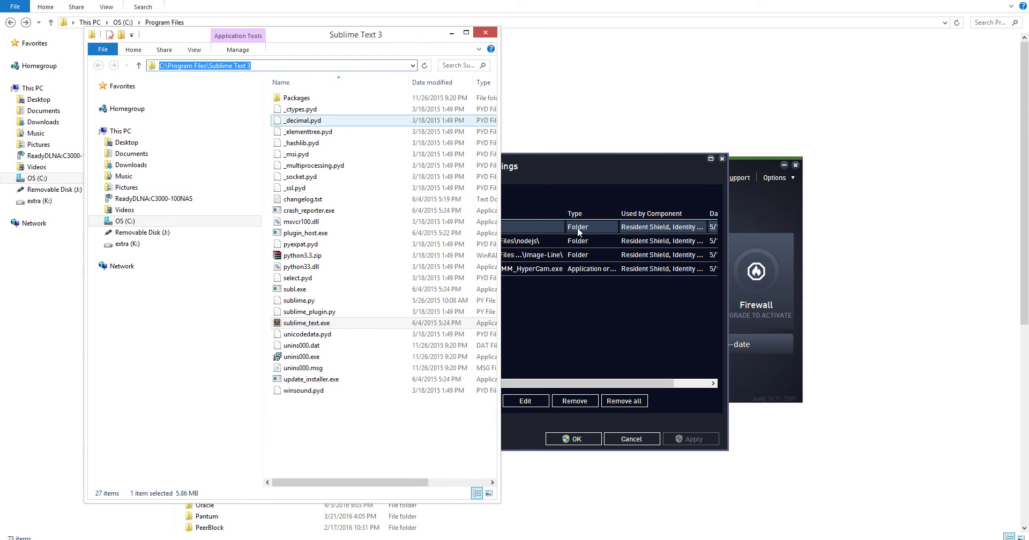
pyautogui.click(577, 227)
pyautogui.click(464, 403)
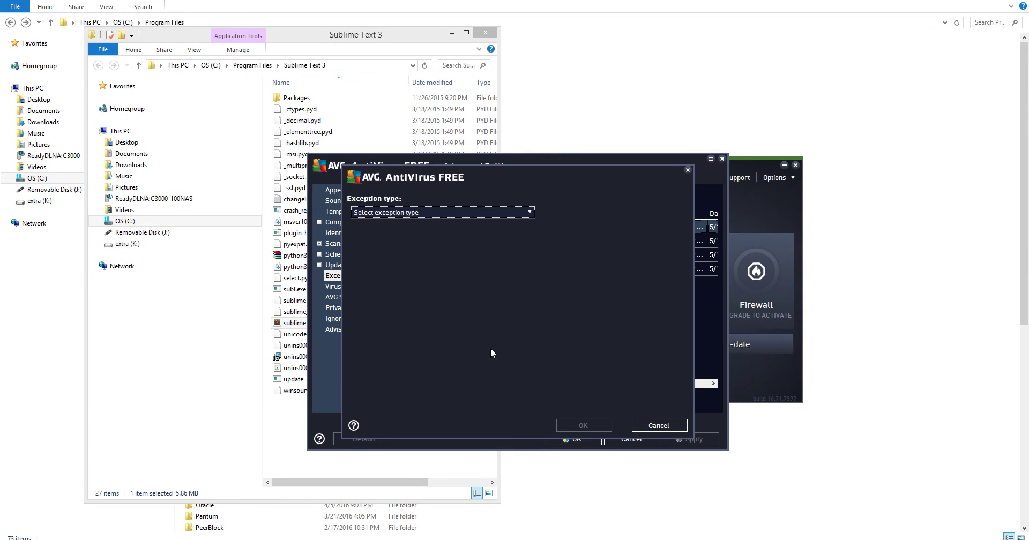
# Try pasting the Sublime Text 3 path as a file exception and dismiss AVG's message.
pyautogui.click(455, 207)
pyautogui.click(444, 235)
pyautogui.click(487, 241)
pyautogui.hotkey('ctrl', 'v')
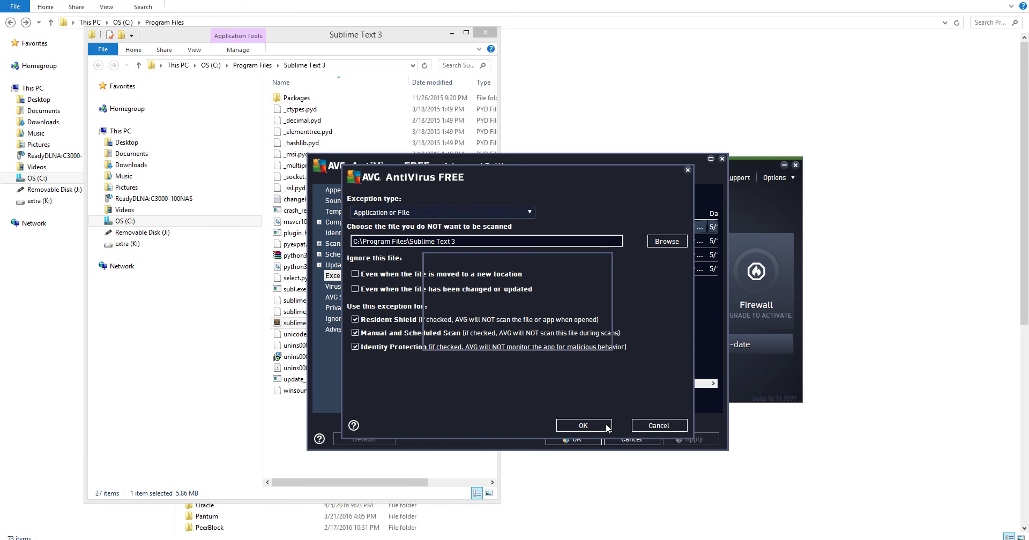
pyautogui.click(517, 337)
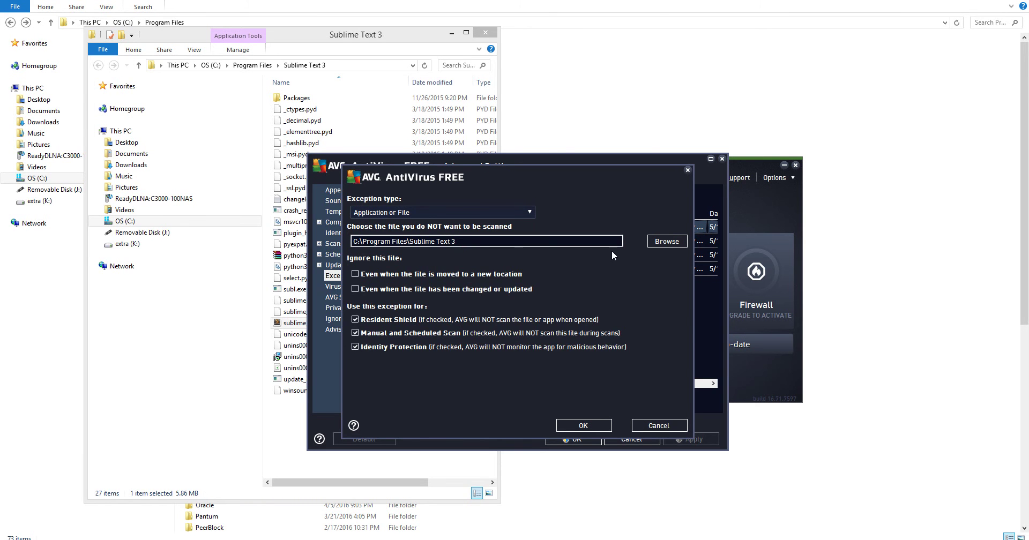
# Add C:\Program Files\Sublime Text 3 as a Folder exception, save, and close the Explorer window.
pyautogui.click(494, 212)
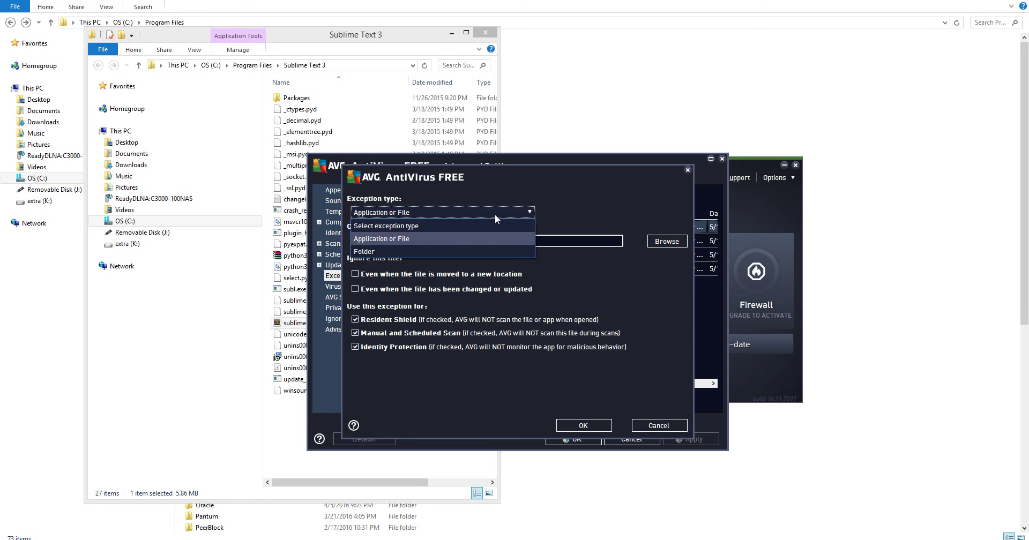
pyautogui.click(487, 251)
pyautogui.click(526, 238)
pyautogui.hotkey('ctrl', 'v')
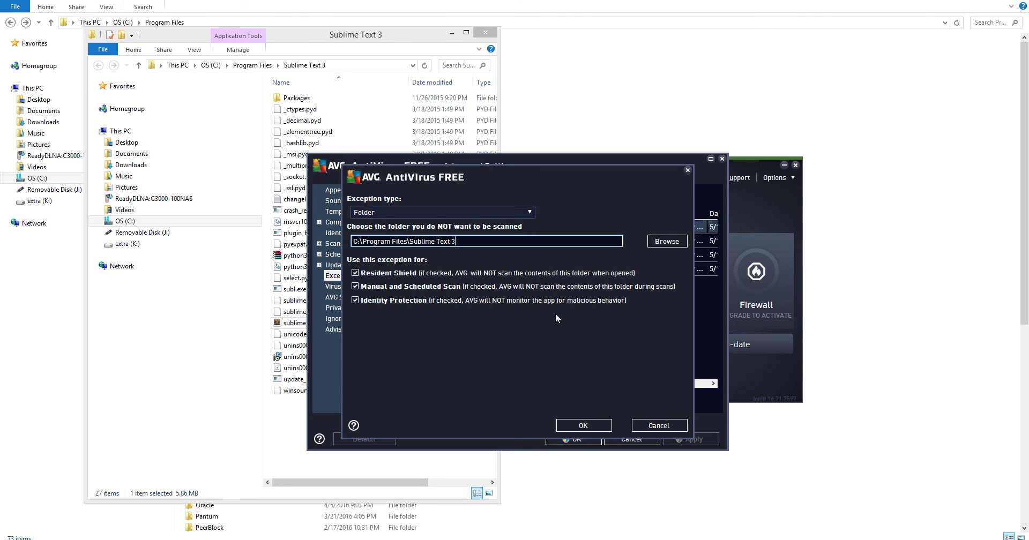
pyautogui.click(582, 425)
pyautogui.click(583, 438)
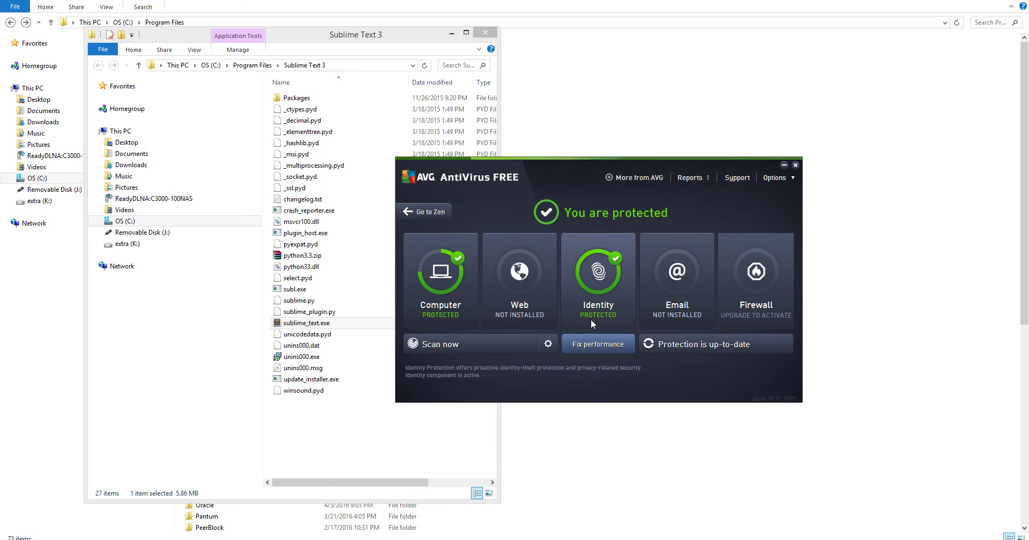
pyautogui.click(488, 37)
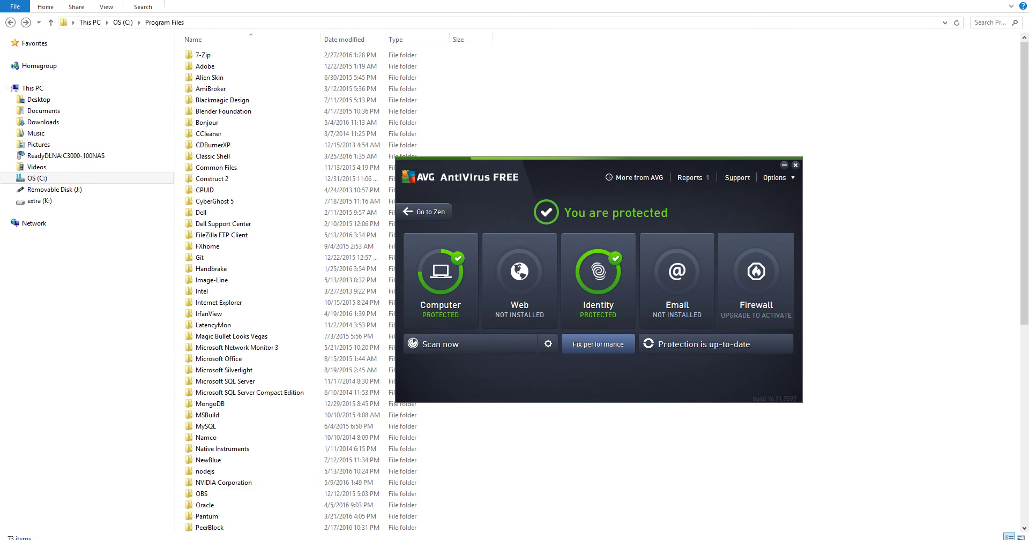
# Launch Sublime Text 3 from Start, confirm calculation.js opens, then close it.
pyautogui.press('super')
pyautogui.click(82, 355)
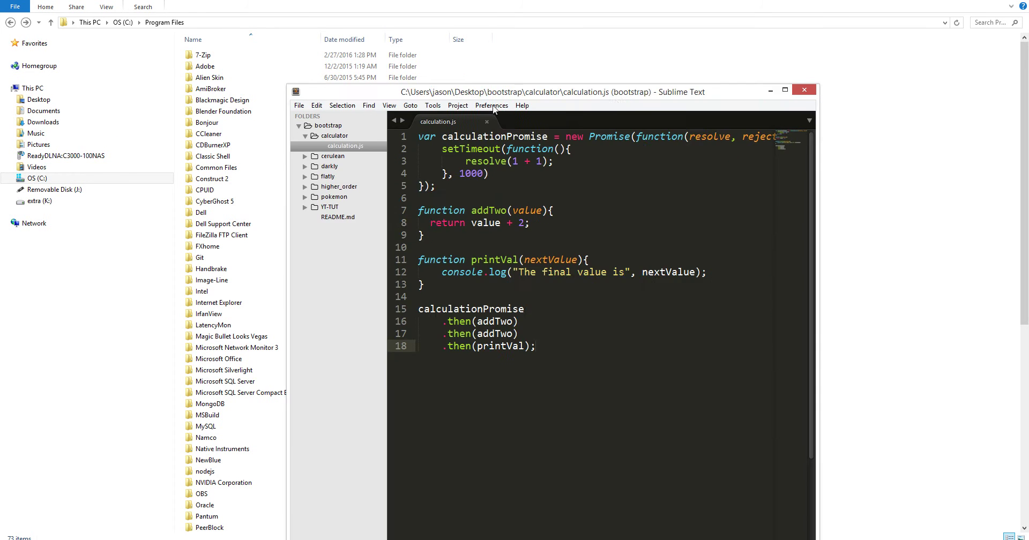
pyautogui.moveTo(629, 110); pyautogui.dragTo(559, 48)
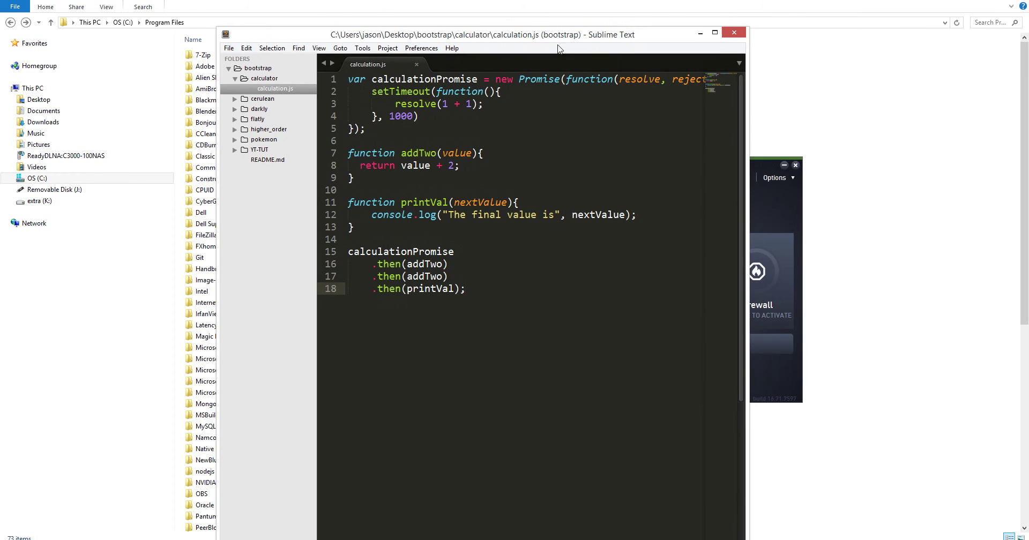
pyautogui.click(734, 33)
pyautogui.moveTo(622, 166); pyautogui.dragTo(793, 139)
pyautogui.press('super')
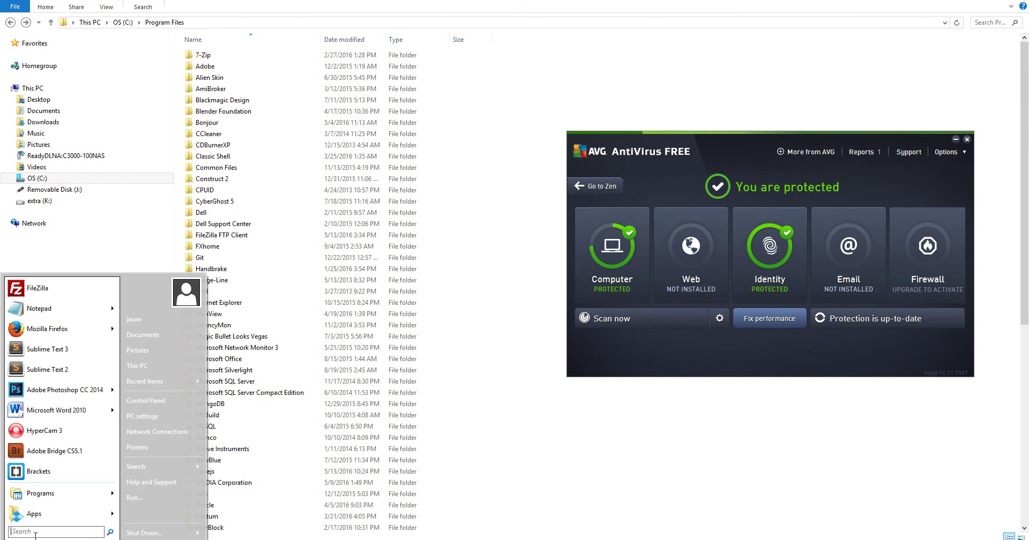
# Search 'atom' and open Atom's install folder from its shortcut properties.
pyautogui.write('atom')
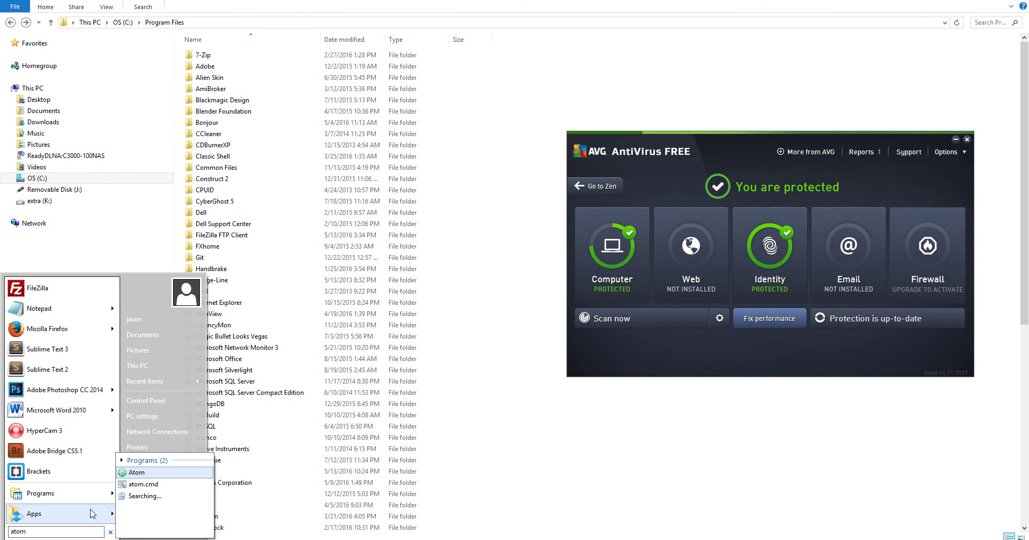
pyautogui.rightClick(155, 436)
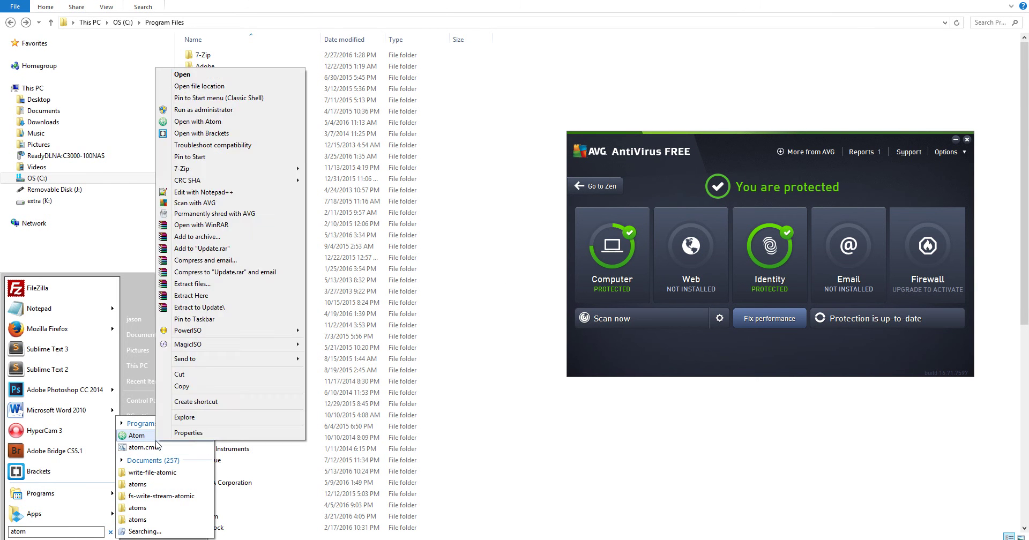
pyautogui.click(204, 433)
pyautogui.click(200, 457)
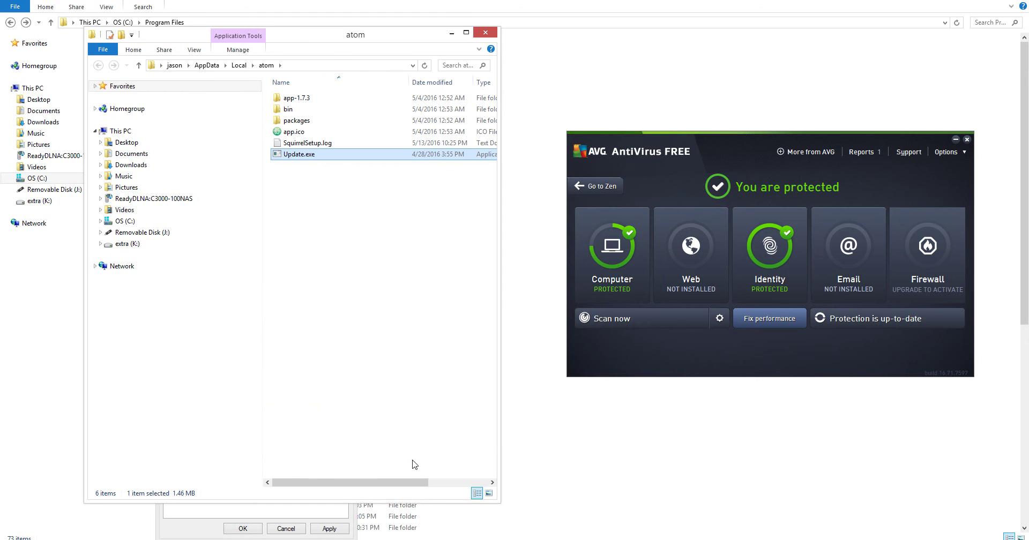
pyautogui.click(296, 528)
pyautogui.click(416, 294)
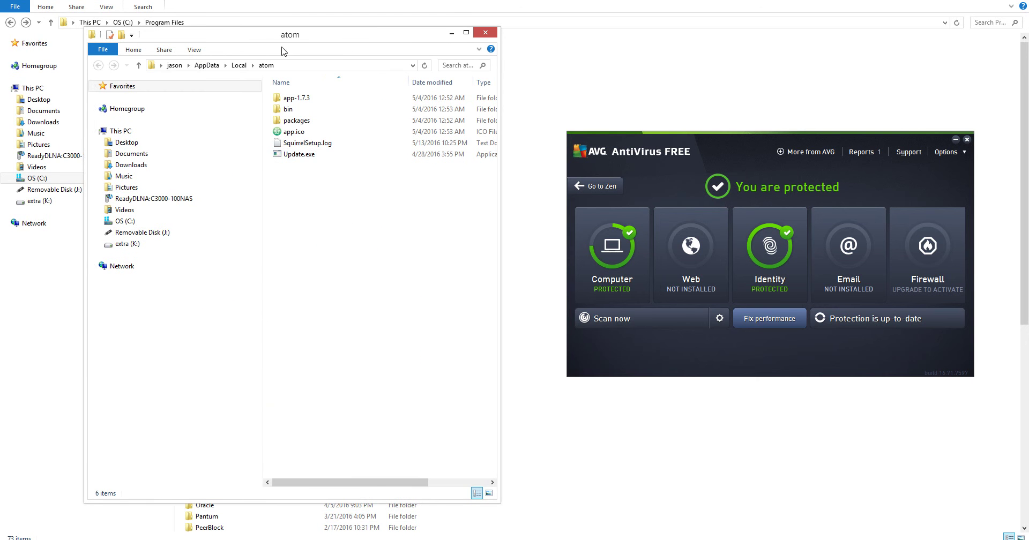
pyautogui.click(296, 64)
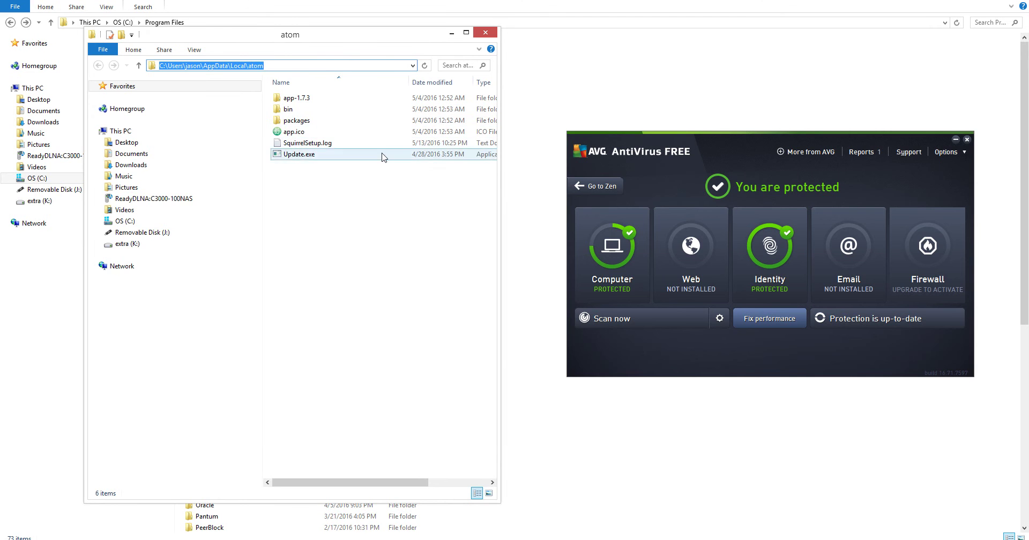
# Check the app-1.7.3 folder, then copy the AppData\Local\atom folder path.
pyautogui.click(502, 178)
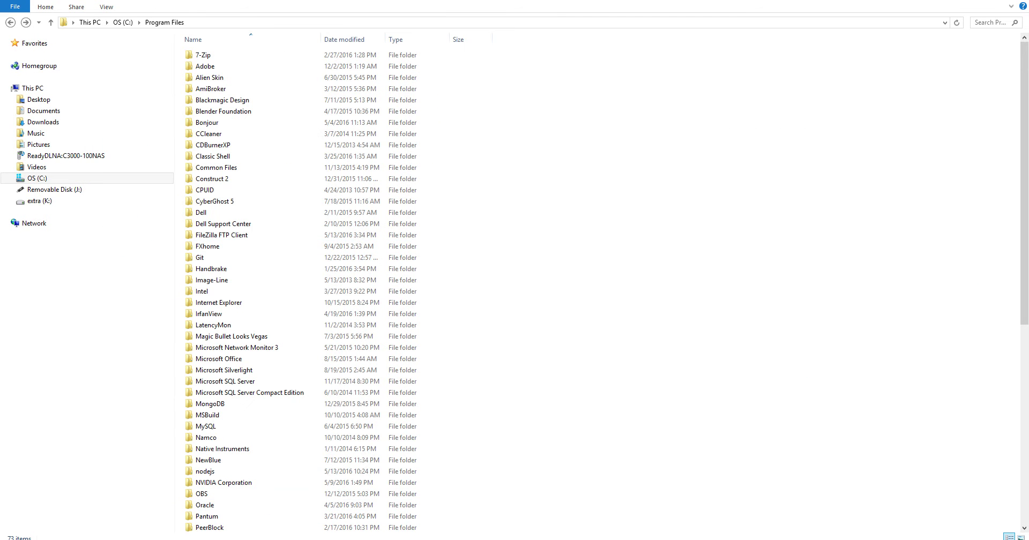
pyautogui.moveTo(144, 530)
pyautogui.click(180, 517)
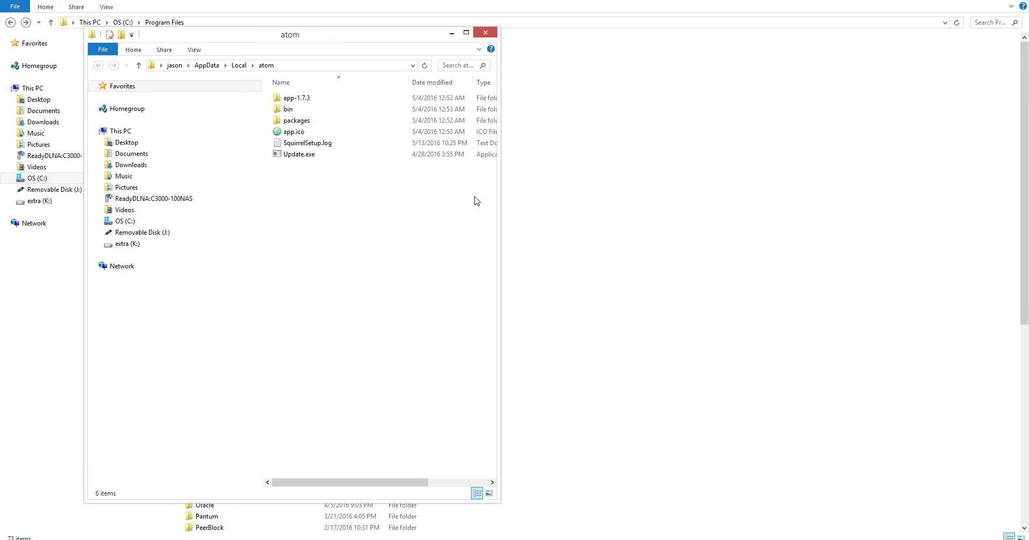
pyautogui.moveTo(499, 233); pyautogui.dragTo(652, 234)
pyautogui.doubleClick(297, 99)
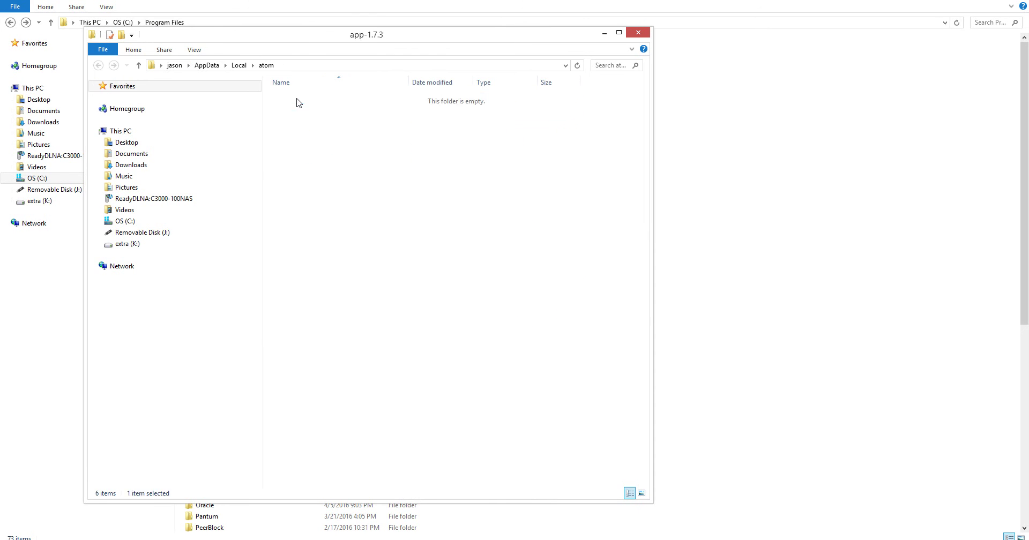
pyautogui.click(98, 65)
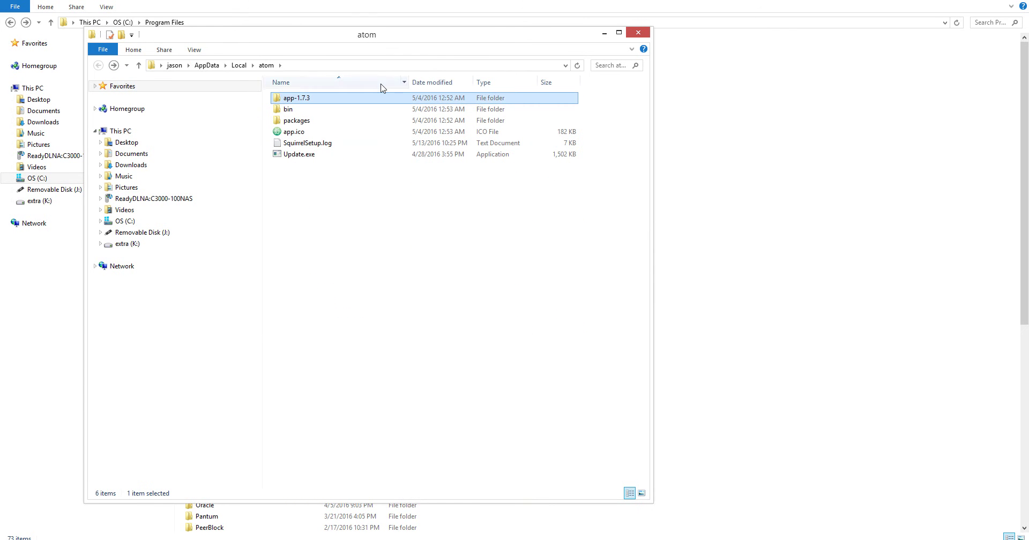
pyautogui.click(347, 64)
pyautogui.rightClick(347, 63)
pyautogui.click(390, 96)
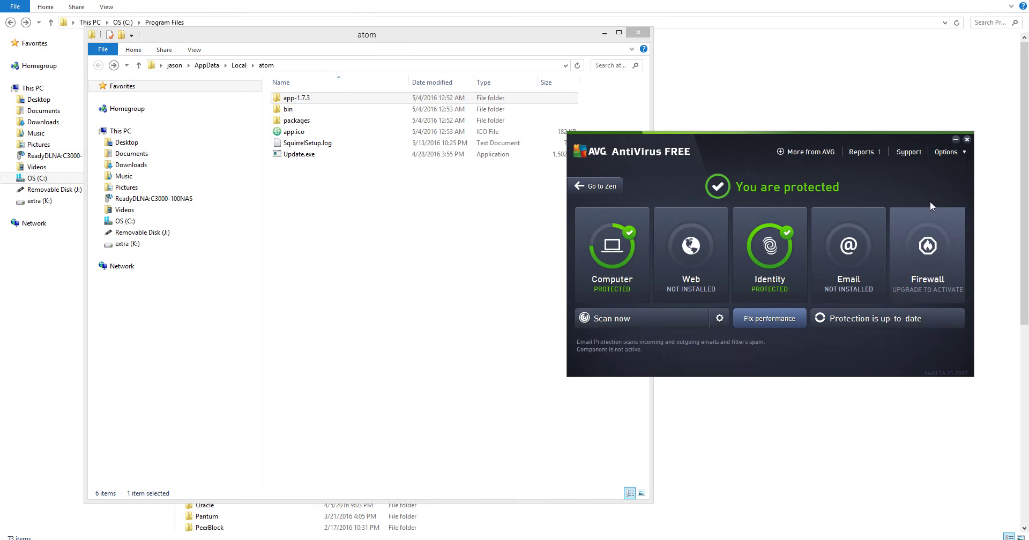
# Return to AVG's Advanced settings Exceptions page and start a new exception.
pyautogui.click(947, 151)
pyautogui.click(910, 261)
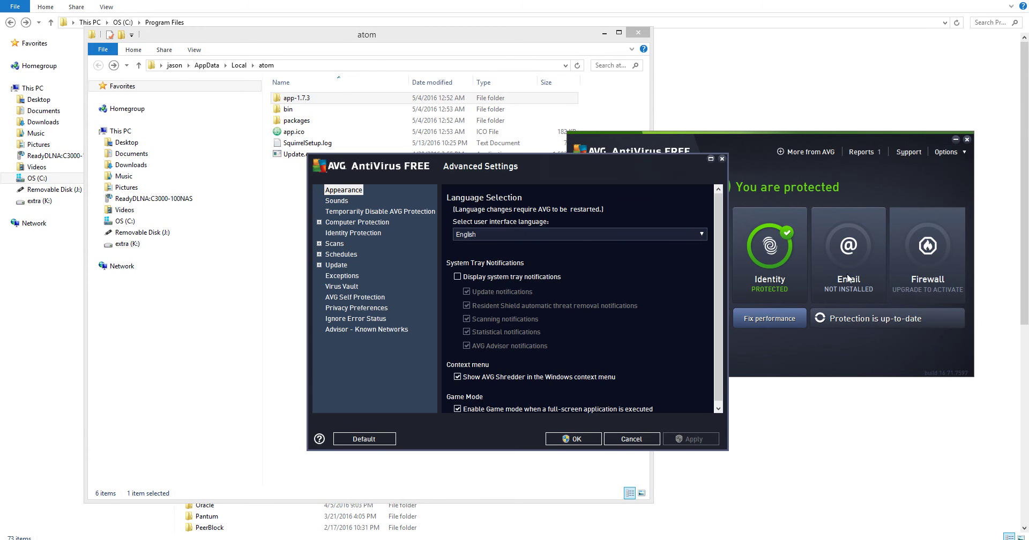
pyautogui.click(342, 276)
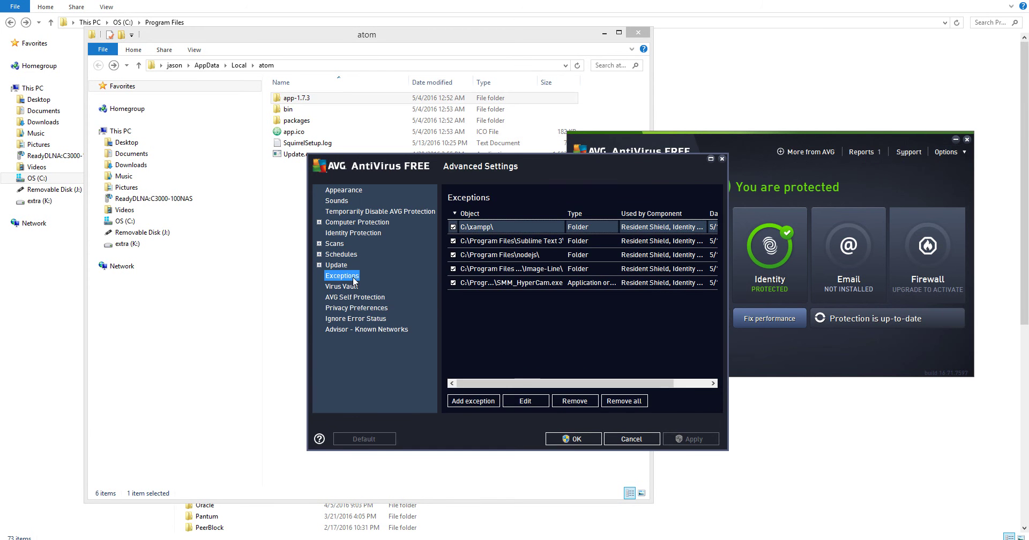
pyautogui.click(497, 399)
# Add the AppData\Local\atom folder as a Folder exception, apply and save, then close AVG and Explorer.
pyautogui.click(465, 212)
pyautogui.click(433, 253)
pyautogui.hotkey('ctrl', 'v')
pyautogui.click(583, 426)
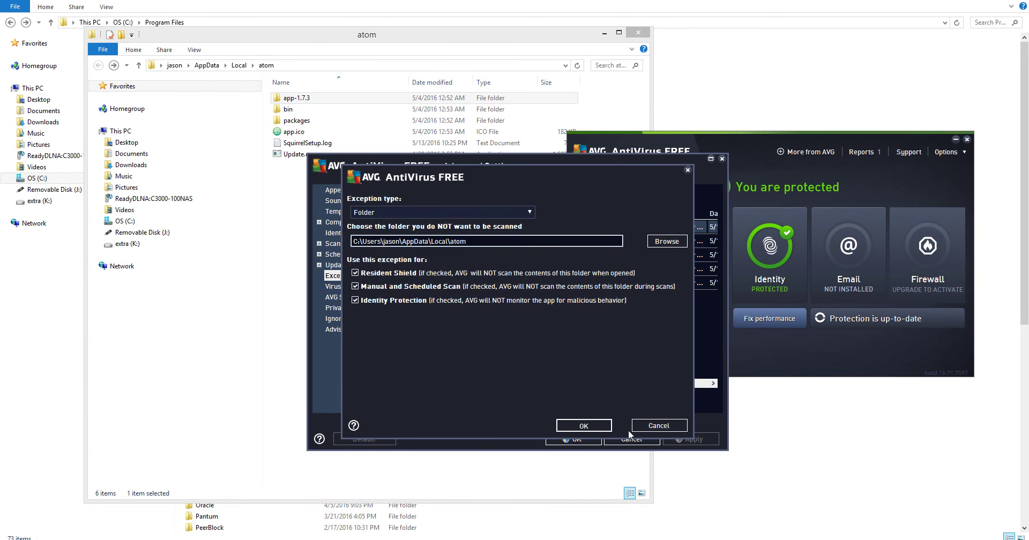
pyautogui.click(689, 439)
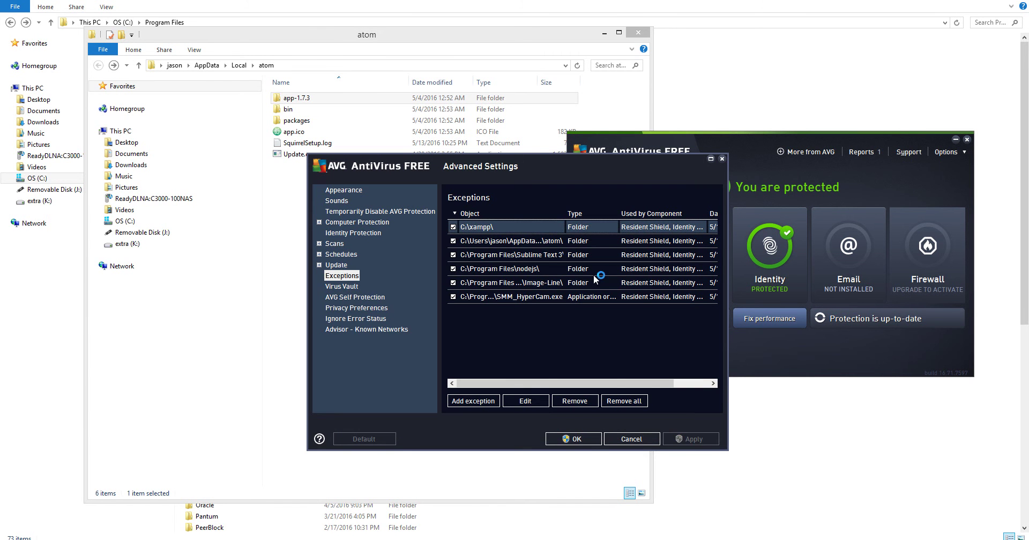
pyautogui.click(590, 440)
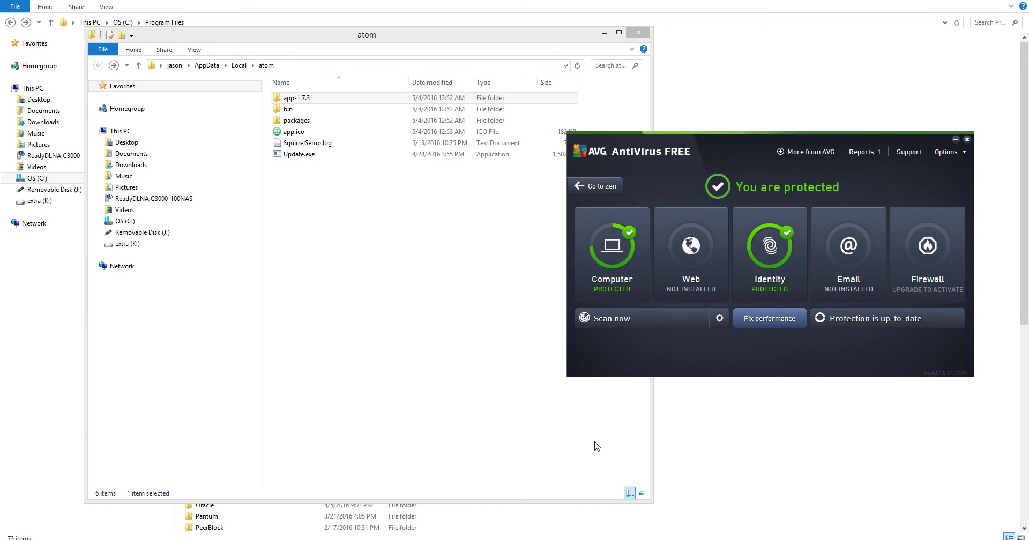
pyautogui.click(966, 139)
pyautogui.click(638, 32)
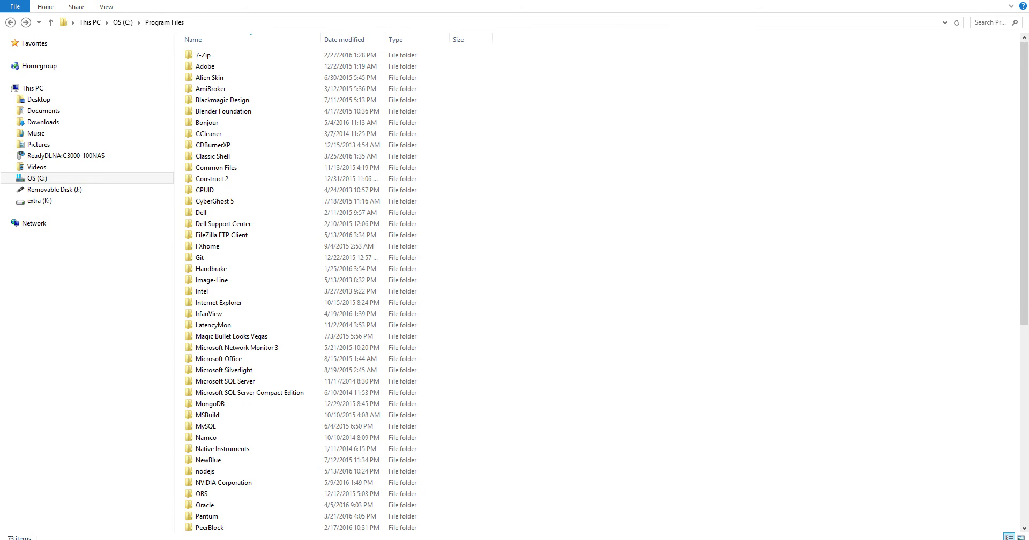
# Launch Atom, close the Program Files window, and switch Atom to full screen.
pyautogui.press('super')
pyautogui.write('regedit')
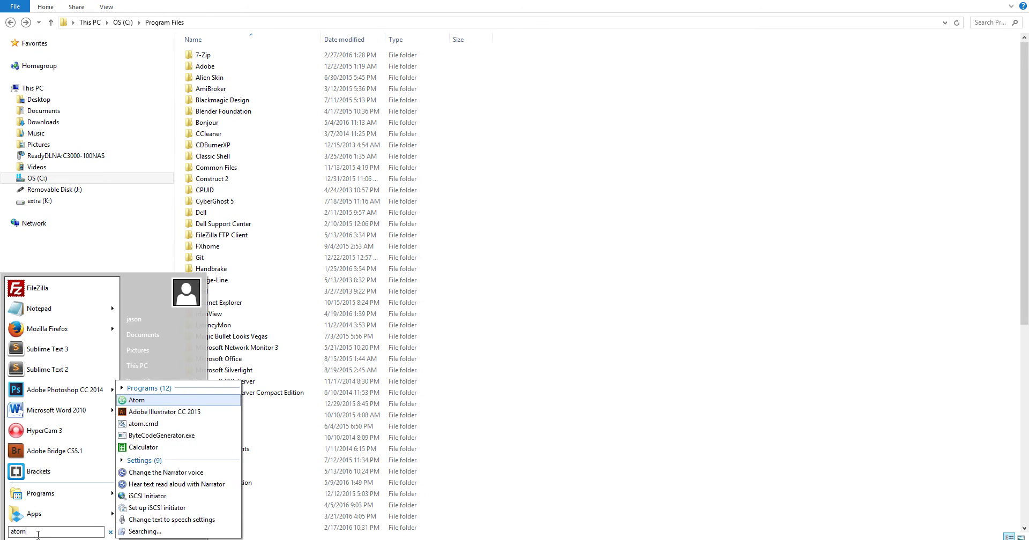
pyautogui.press('Return')
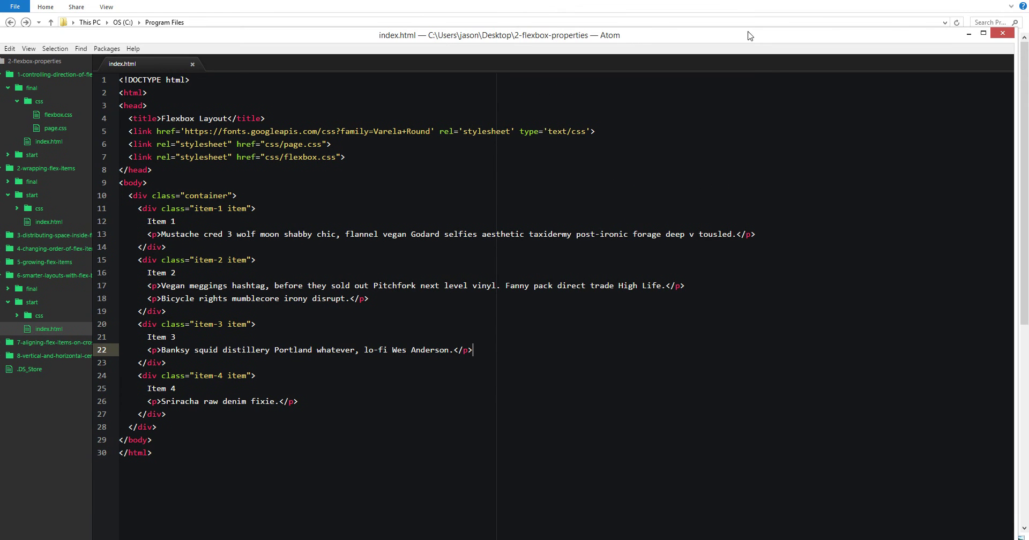
pyautogui.click(952, 4)
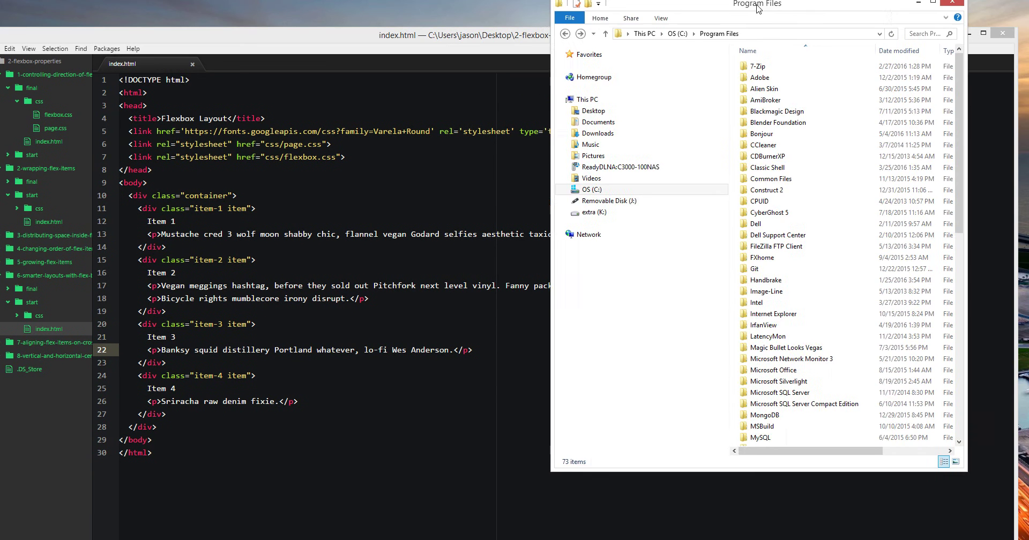
pyautogui.moveTo(944, 7); pyautogui.dragTo(944, 32)
pyautogui.click(949, 32)
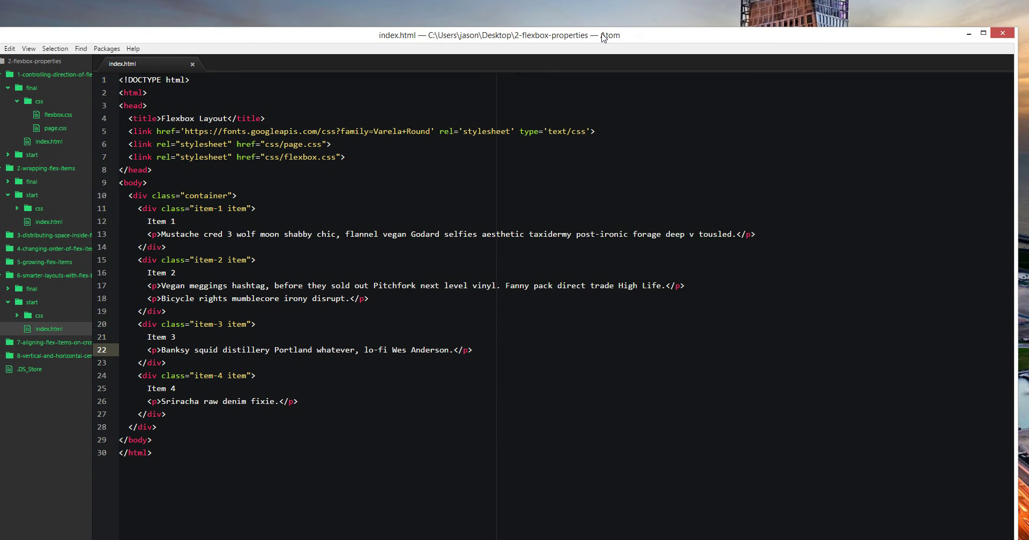
pyautogui.doubleClick(606, 35)
pyautogui.press('F11')
# Check editing in index.html by placing the caret on several lines and selecting 'Banksy'.
pyautogui.click(257, 390)
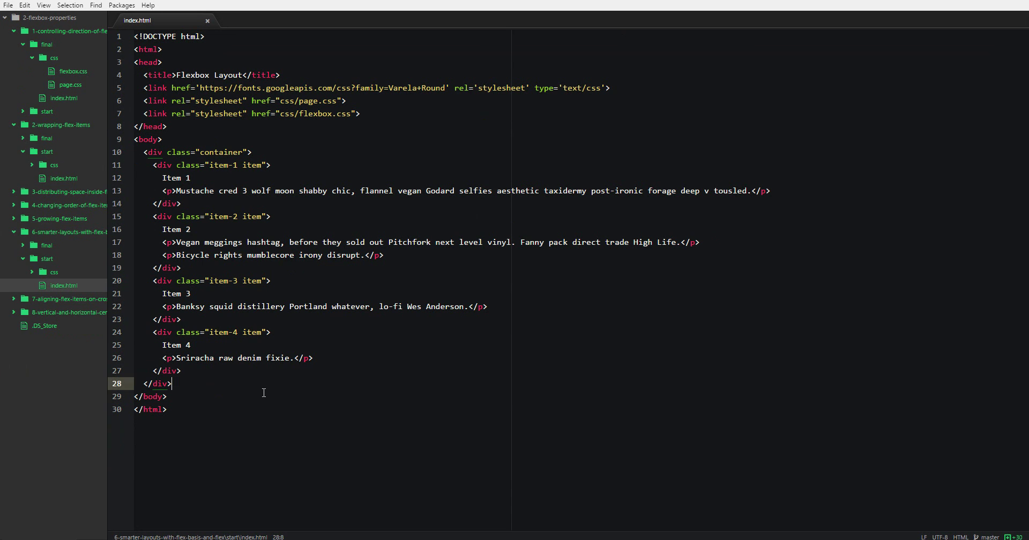
pyautogui.click(289, 340)
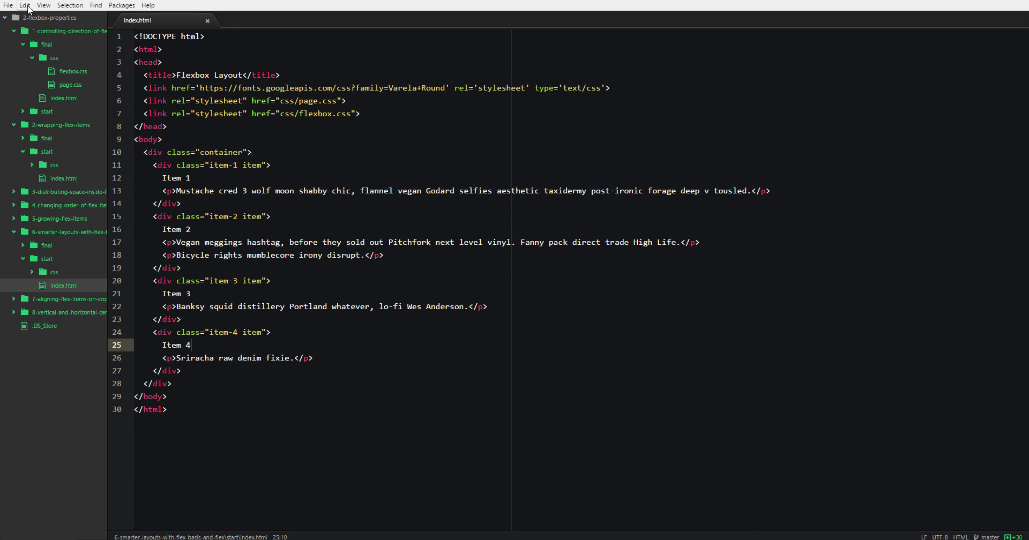
pyautogui.click(28, 5)
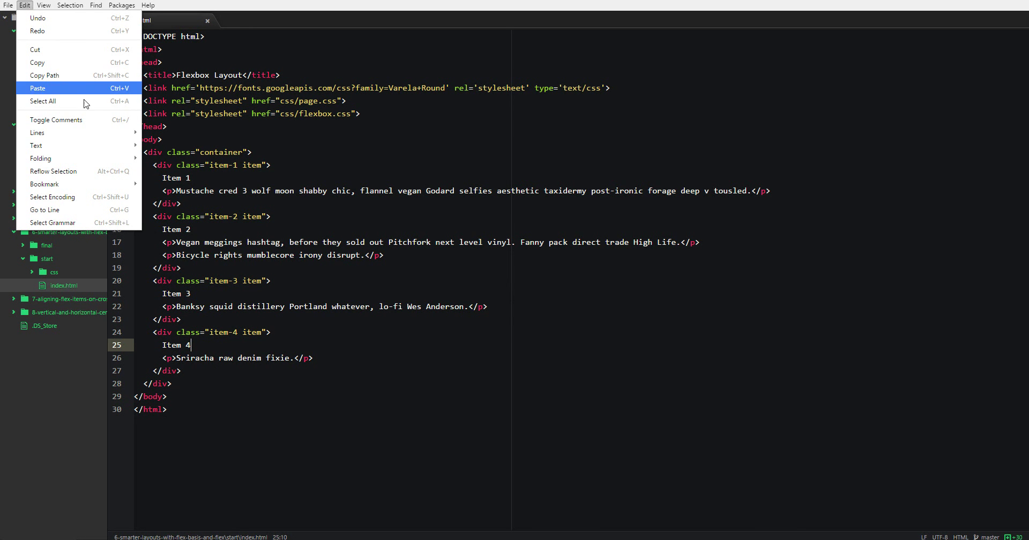
pyautogui.click(224, 282)
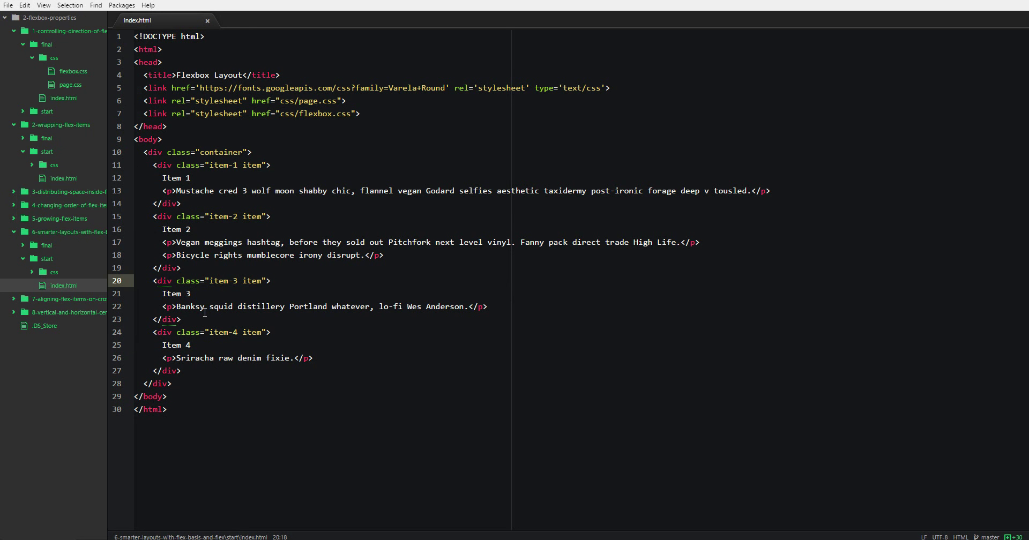
pyautogui.moveTo(205, 307); pyautogui.dragTo(176, 307)
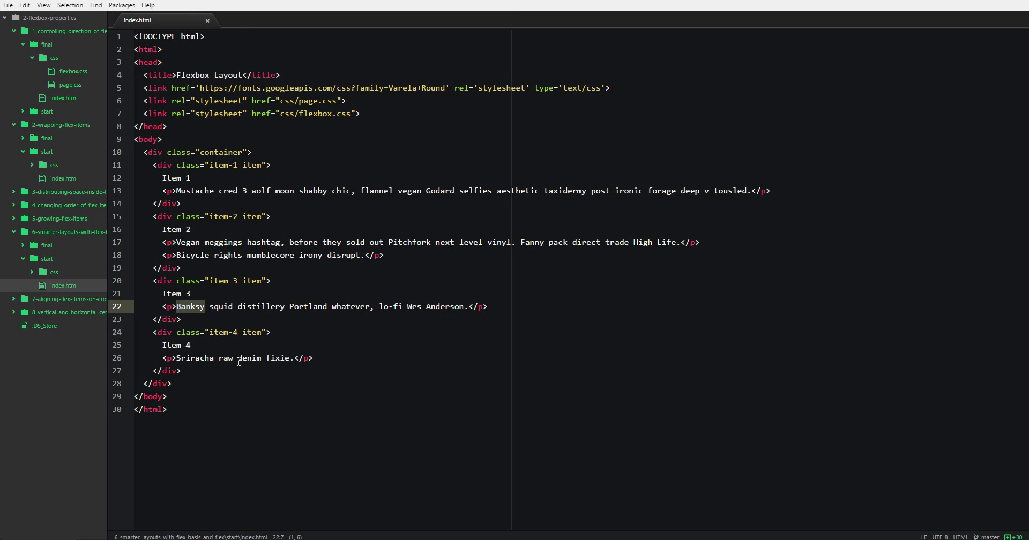
pyautogui.click(412, 360)
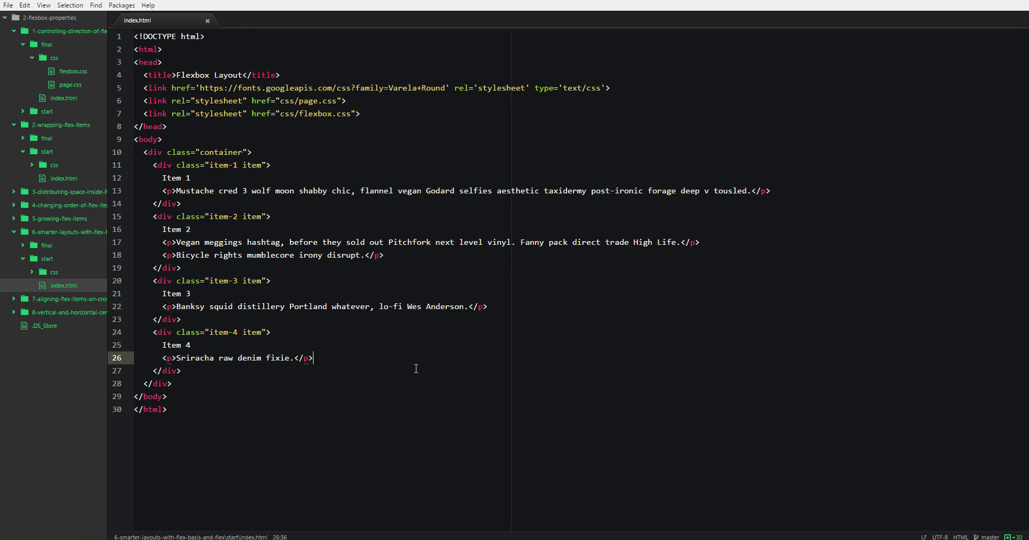
pyautogui.click(410, 374)
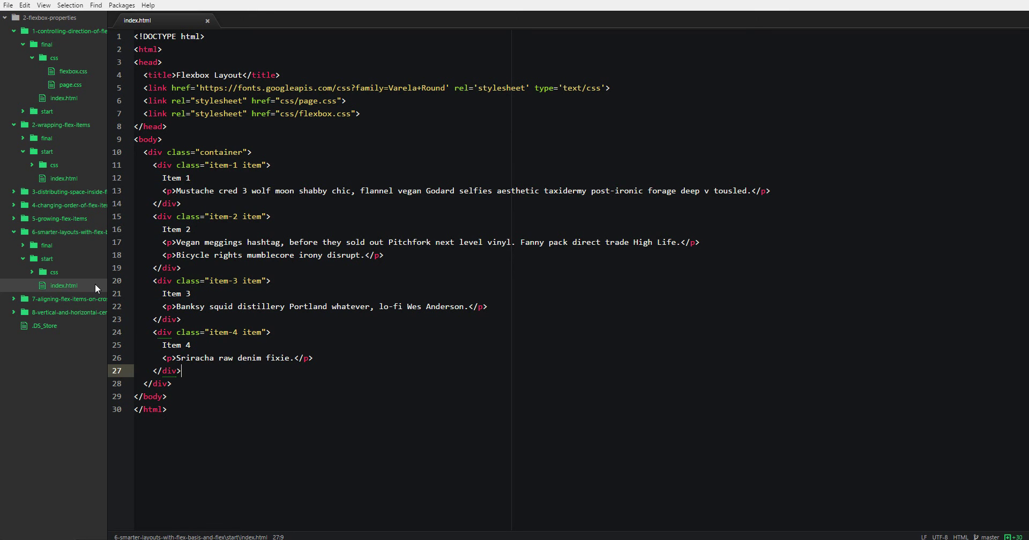
# Open flexbox.css from the css folder and adjust the editor text size.
pyautogui.click(76, 272)
pyautogui.click(63, 285)
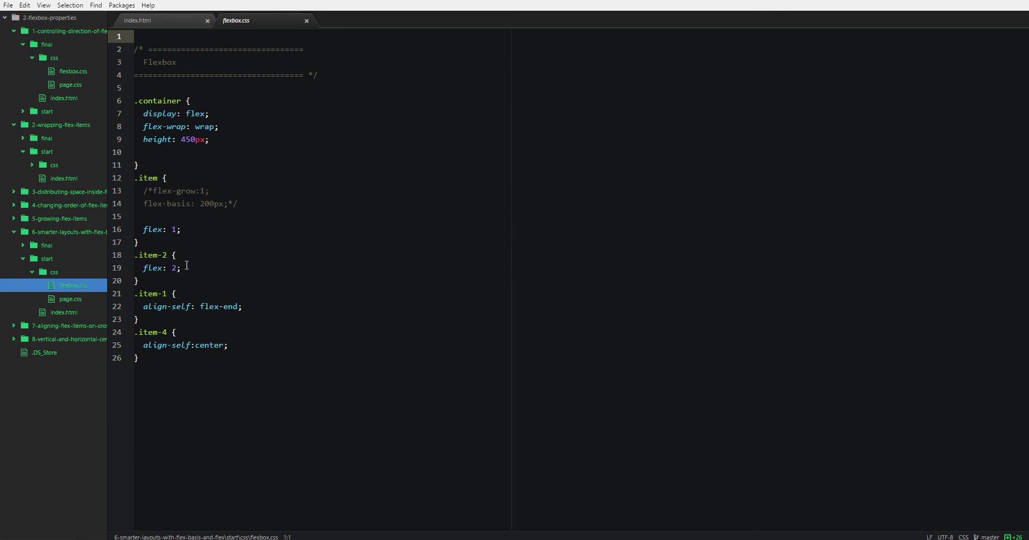
pyautogui.click(254, 177)
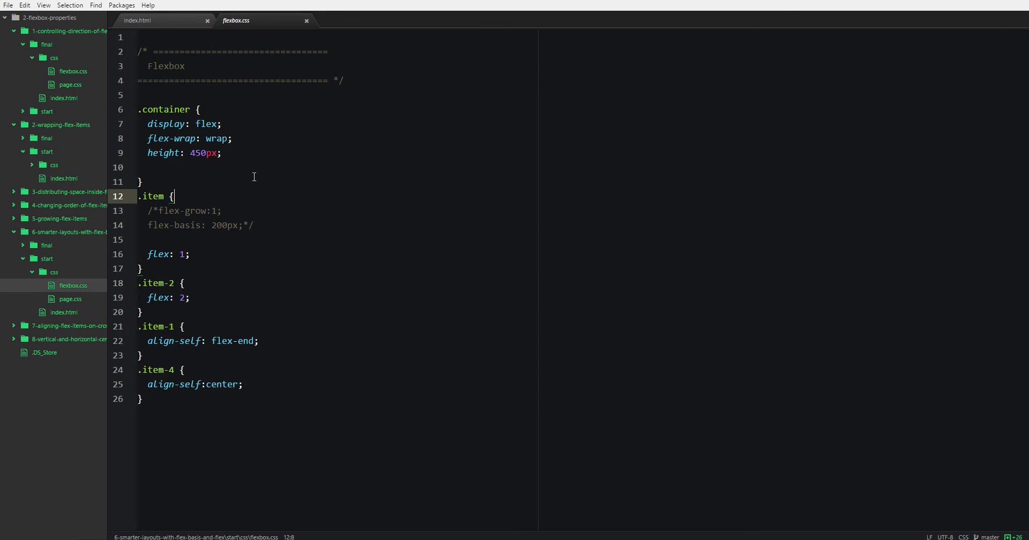
pyautogui.hotkey('ctrl', '=')
pyautogui.hotkey('ctrl', '=')
pyautogui.hotkey('ctrl', '=')
pyautogui.hotkey('ctrl', '=')
pyautogui.hotkey('ctrl', '-')
pyautogui.hotkey('ctrl', '-')
pyautogui.hotkey('ctrl', '=')
pyautogui.hotkey('ctrl', '=')
pyautogui.hotkey('ctrl', '=')
pyautogui.hotkey('ctrl', '=')
pyautogui.hotkey('ctrl', '-')
pyautogui.hotkey('ctrl', '-')
pyautogui.hotkey('ctrl', '-')
pyautogui.hotkey('ctrl', '-')
pyautogui.hotkey('ctrl', '=')
pyautogui.hotkey('ctrl', '=')
pyautogui.hotkey('ctrl', '-')
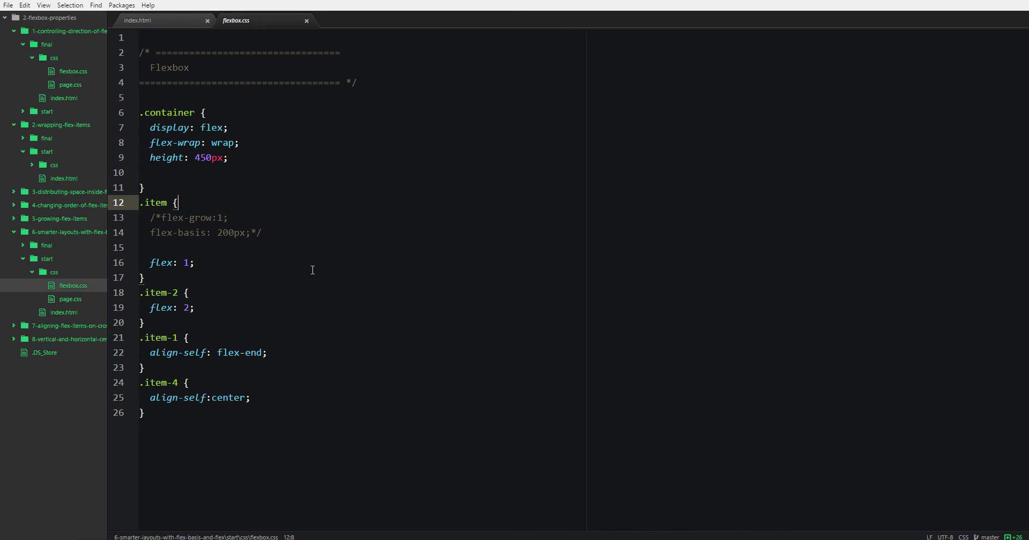
# Switch between index.html and flexbox.css, open page.css, then close Atom.
pyautogui.click(153, 20)
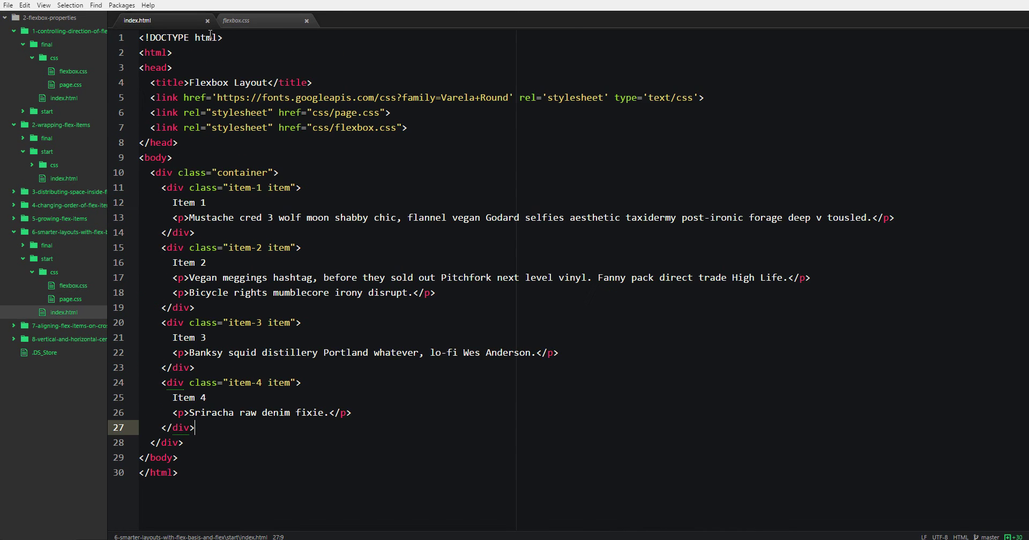
pyautogui.click(273, 18)
pyautogui.click(186, 24)
pyautogui.click(70, 299)
pyautogui.click(79, 285)
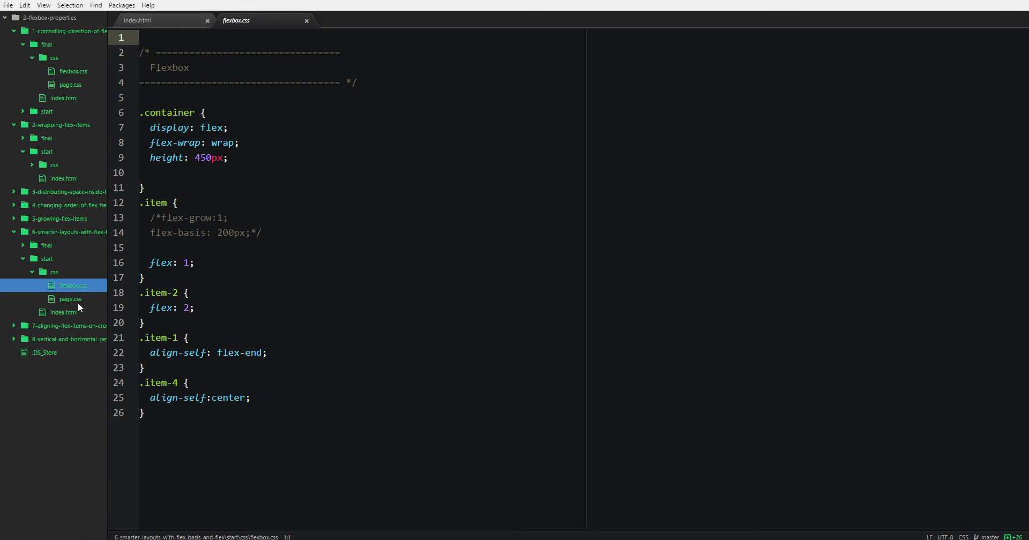
pyautogui.click(84, 299)
pyautogui.click(1003, 2)
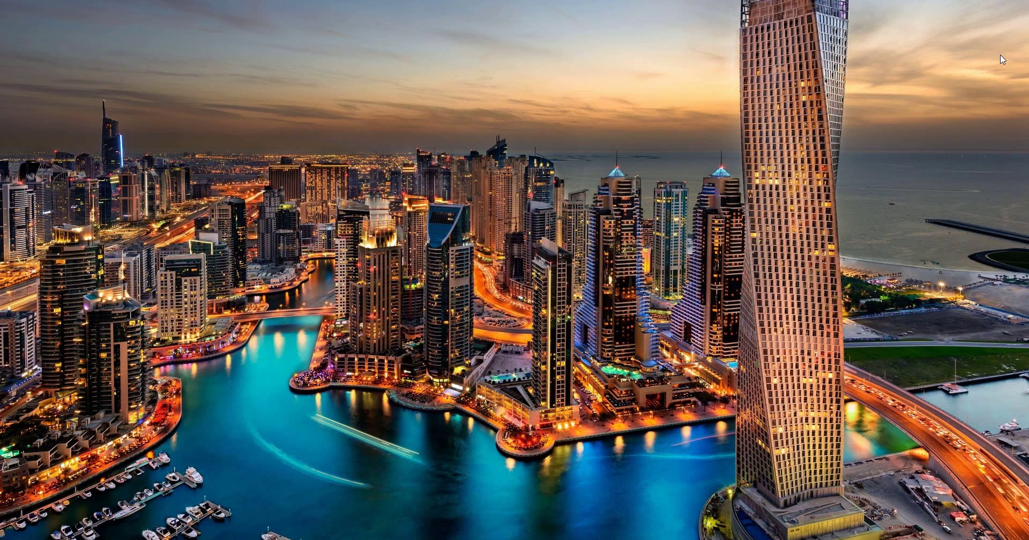
# Launch Sublime Text 3, skip the update notice, maximize it, and preview then close README.md.
pyautogui.click(4, 539)
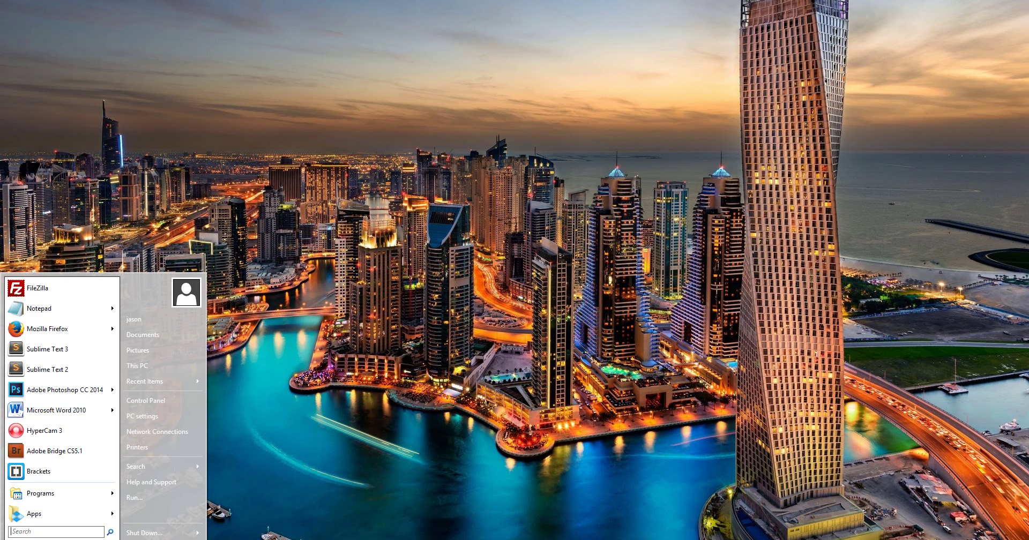
pyautogui.click(75, 351)
pyautogui.click(589, 281)
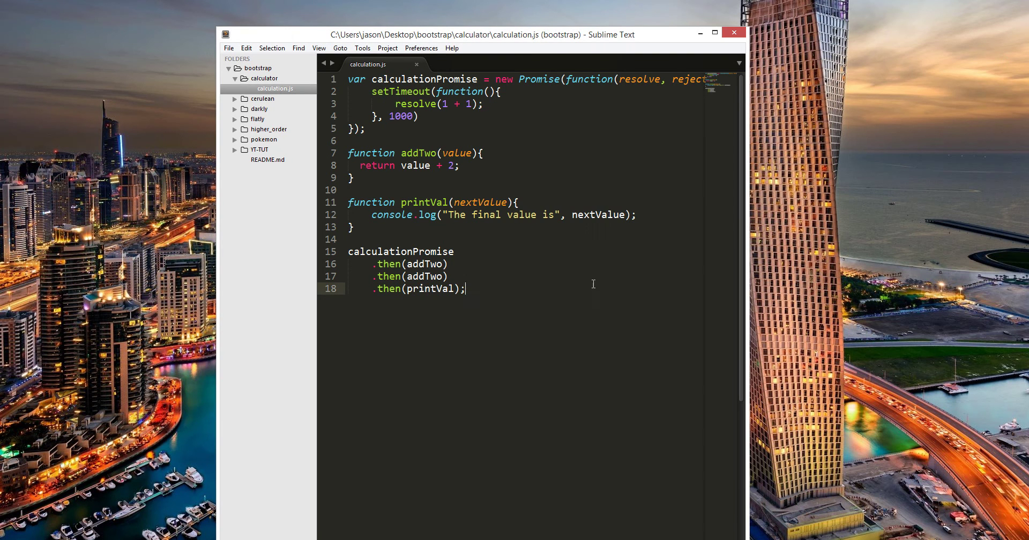
pyautogui.doubleClick(594, 33)
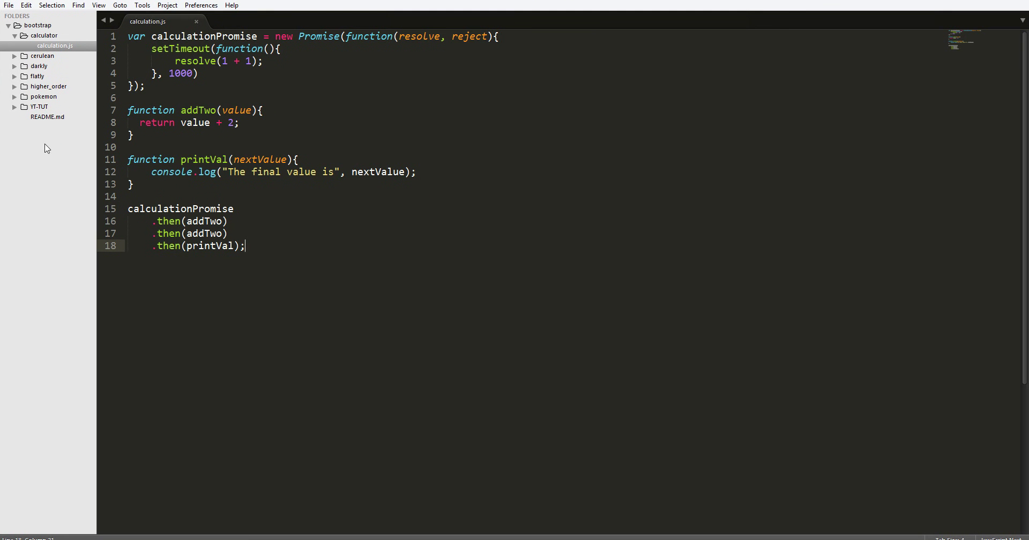
pyautogui.click(54, 117)
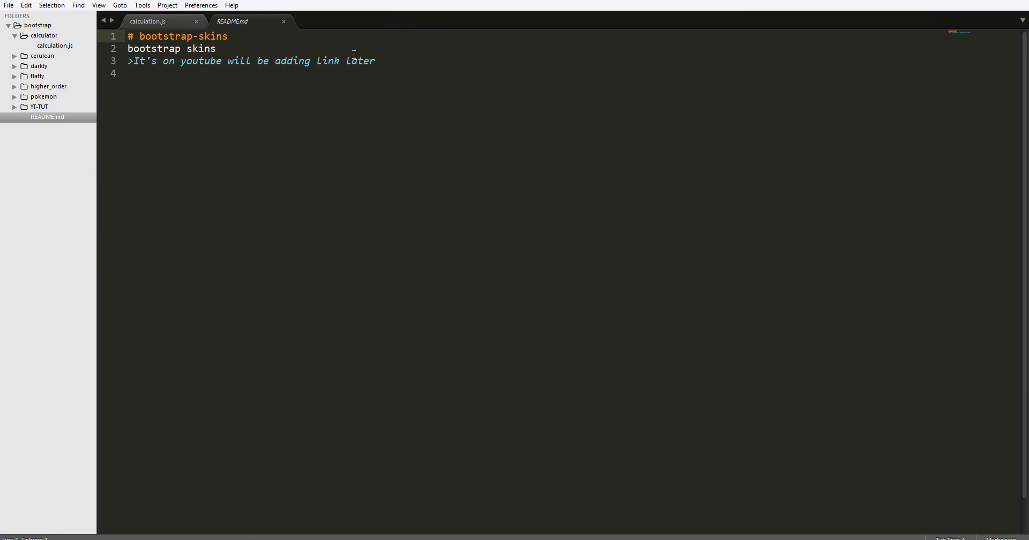
pyautogui.click(284, 22)
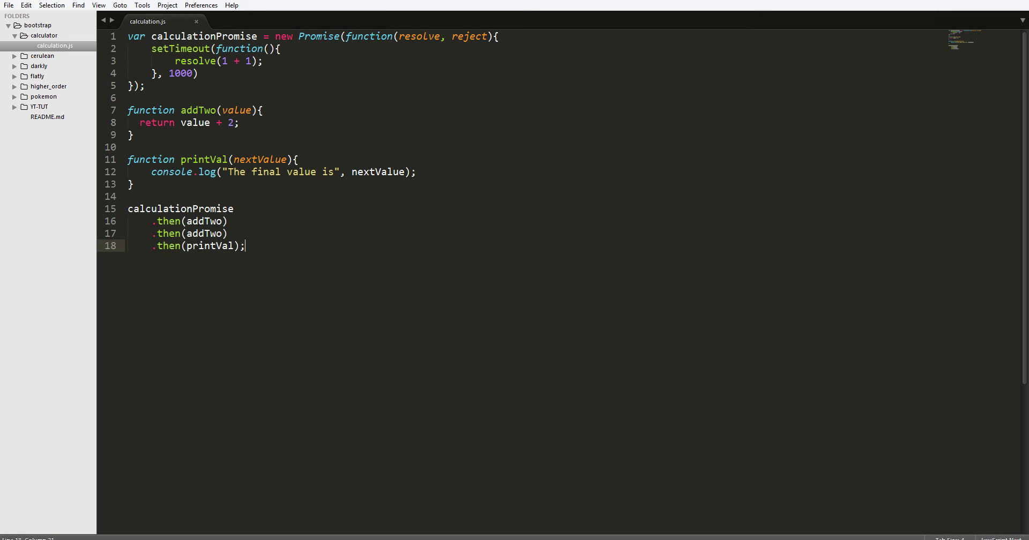
# Open AVG from the tray and show the Exceptions page in Advanced settings.
pyautogui.click(933, 539)
pyautogui.rightClick(915, 502)
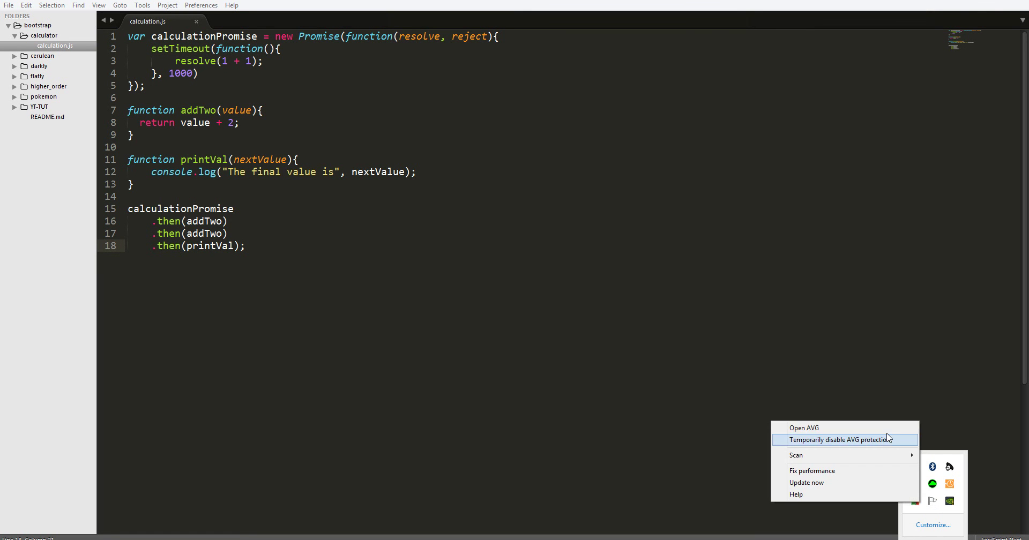
pyautogui.press('Up')
pyautogui.press('Return')
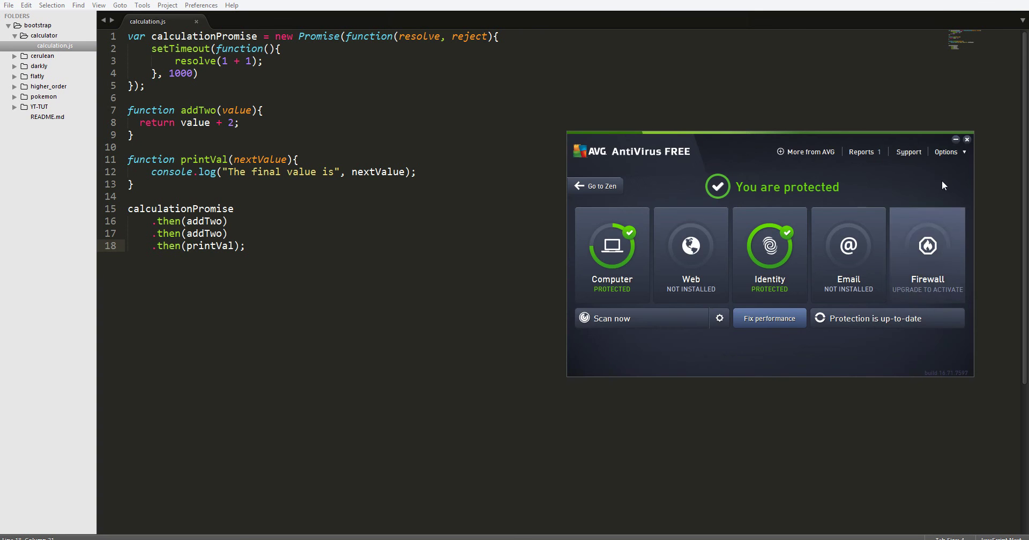
pyautogui.click(949, 152)
pyautogui.click(921, 262)
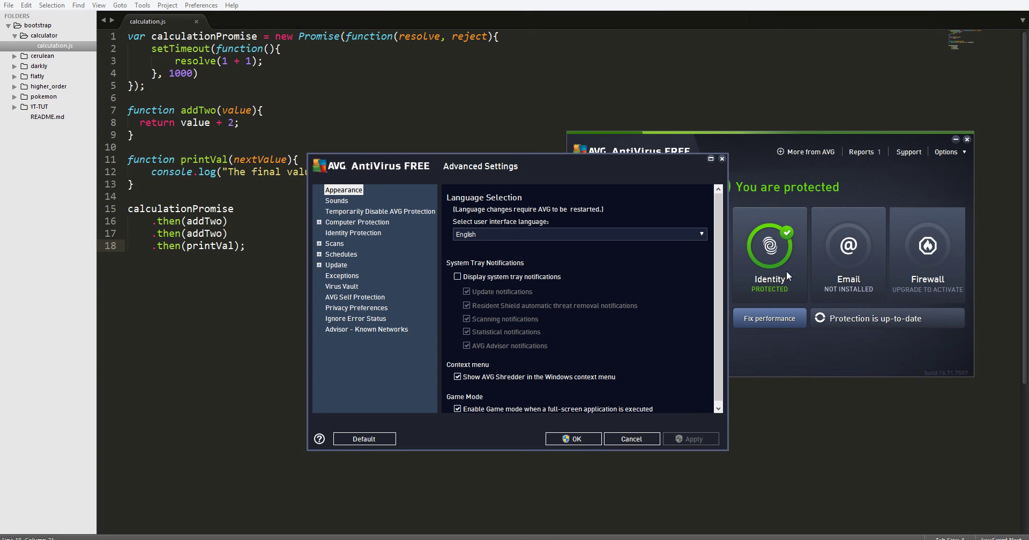
pyautogui.click(338, 276)
# Copy the Adobe Photoshop CC 2014 install folder path from its Start menu shortcut.
pyautogui.press('super')
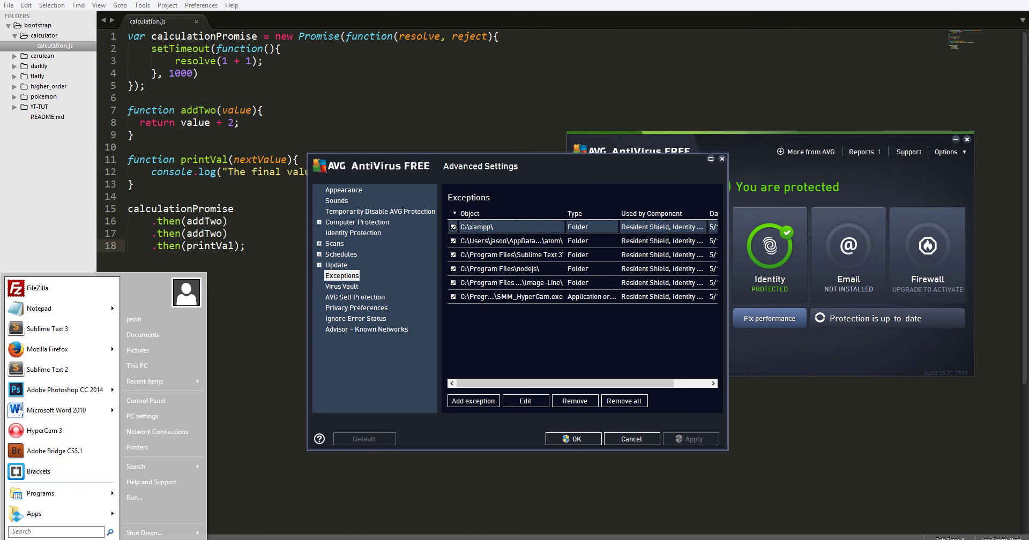
pyautogui.rightClick(62, 390)
pyautogui.click(114, 484)
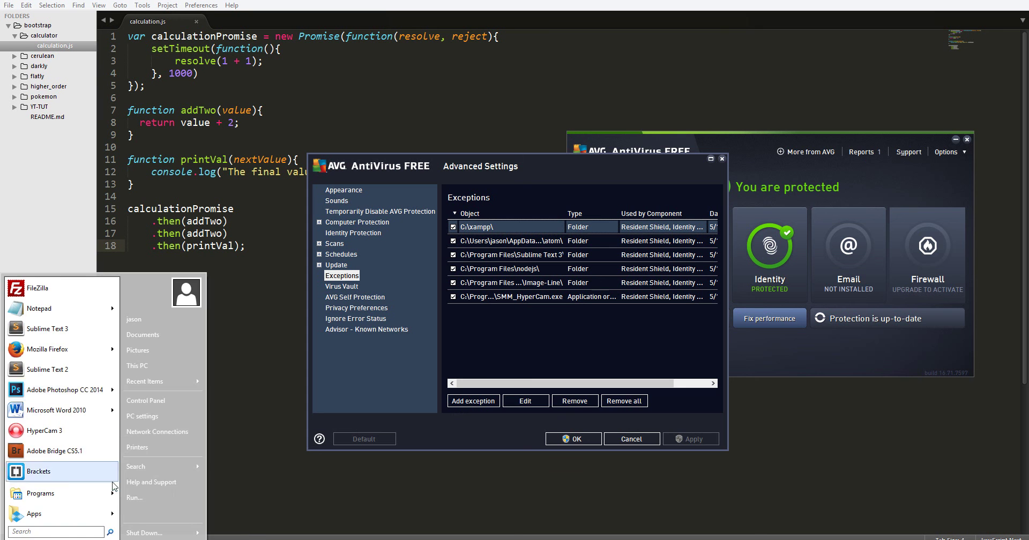
pyautogui.click(134, 456)
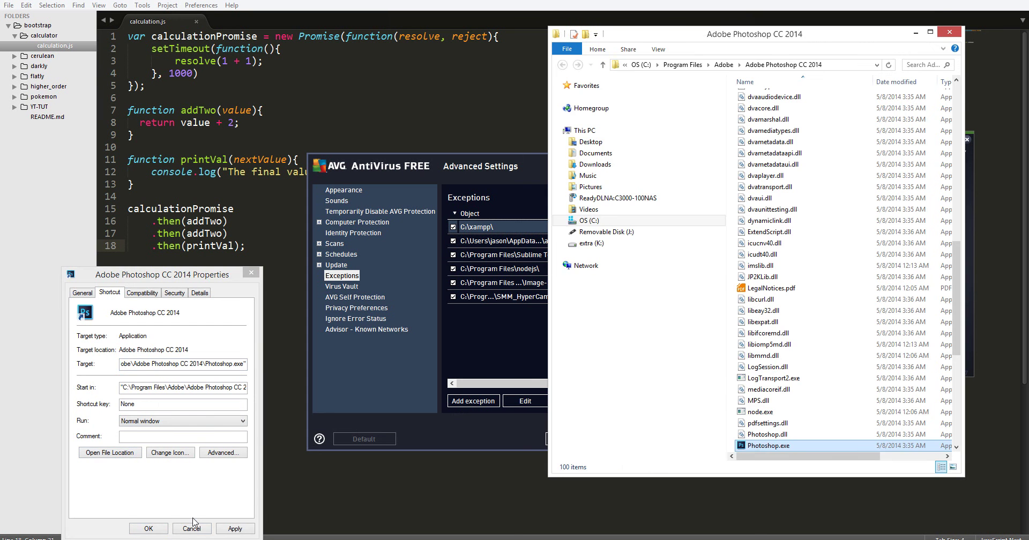
pyautogui.click(191, 528)
pyautogui.click(870, 67)
pyautogui.rightClick(868, 66)
pyautogui.click(890, 98)
pyautogui.click(949, 33)
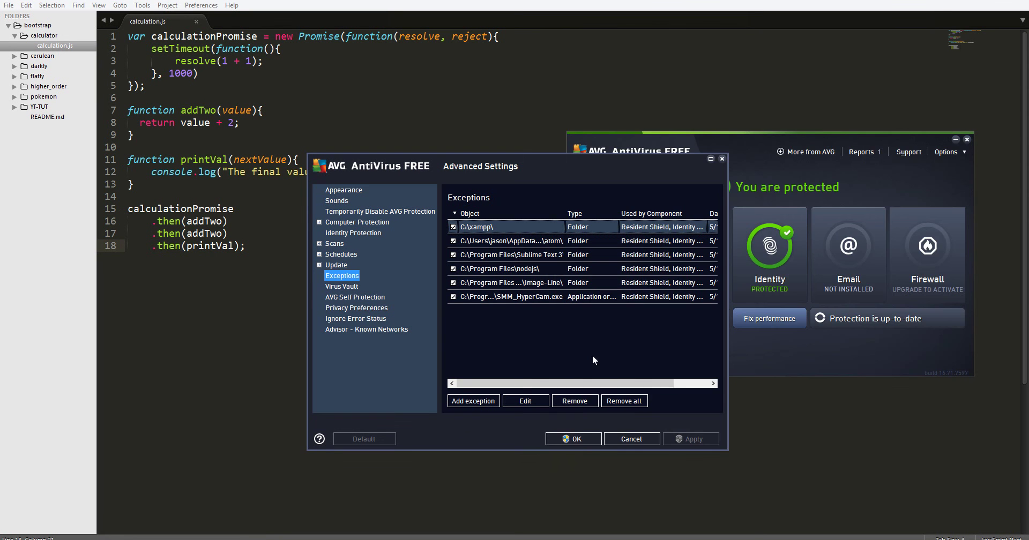
# Add the Photoshop path as a Folder exception, save the settings, and close AVG.
pyautogui.click(475, 401)
pyautogui.click(462, 212)
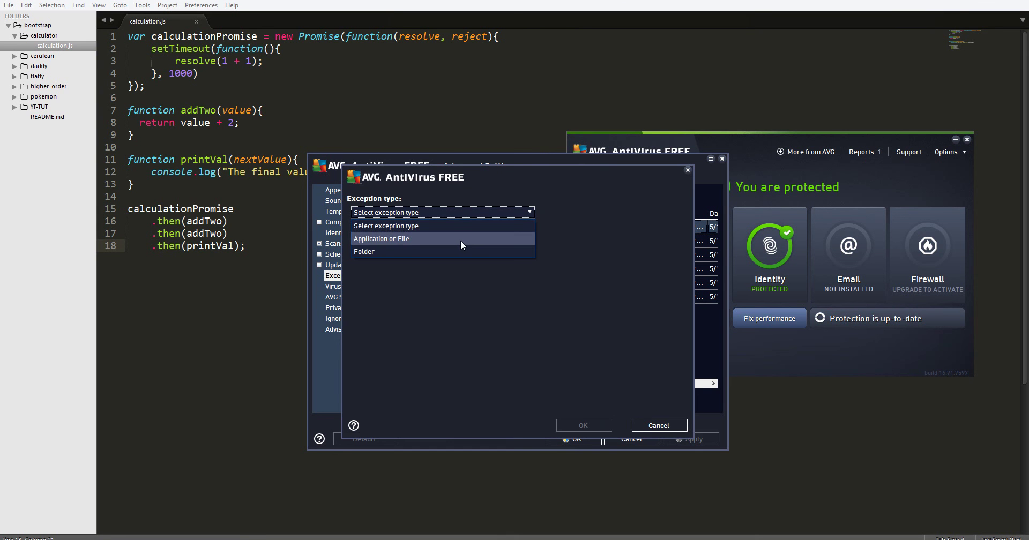
pyautogui.click(454, 251)
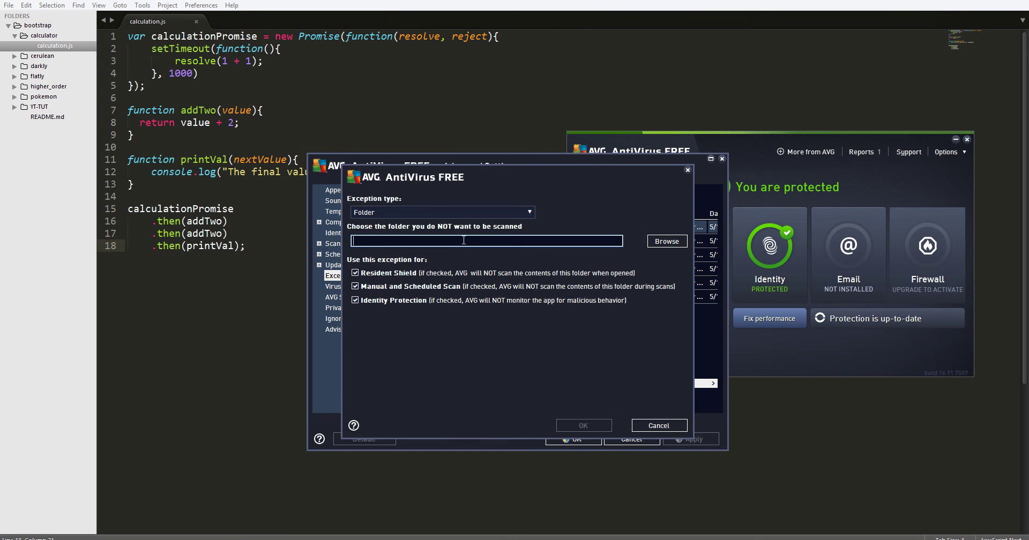
pyautogui.hotkey('ctrl', 'v')
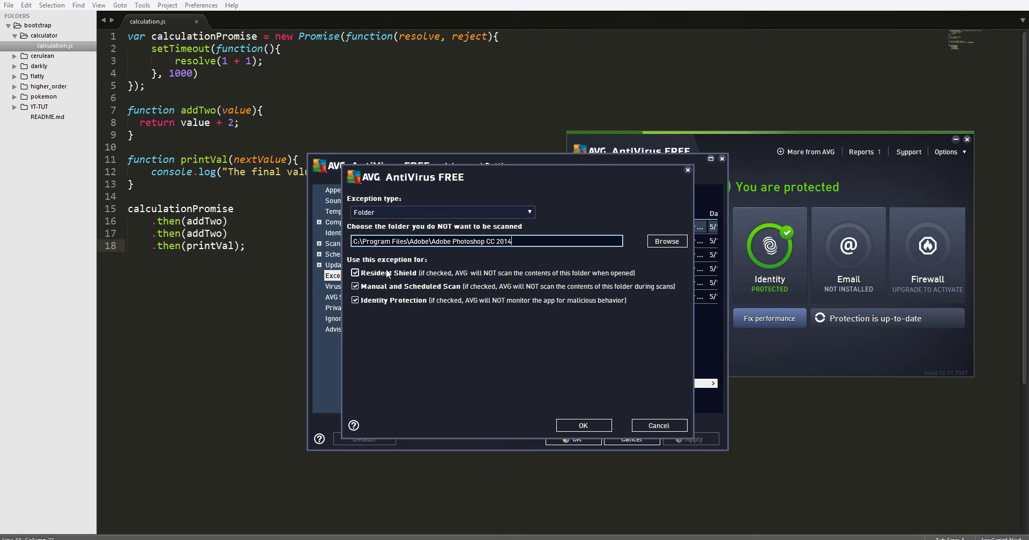
pyautogui.click(596, 426)
pyautogui.click(596, 439)
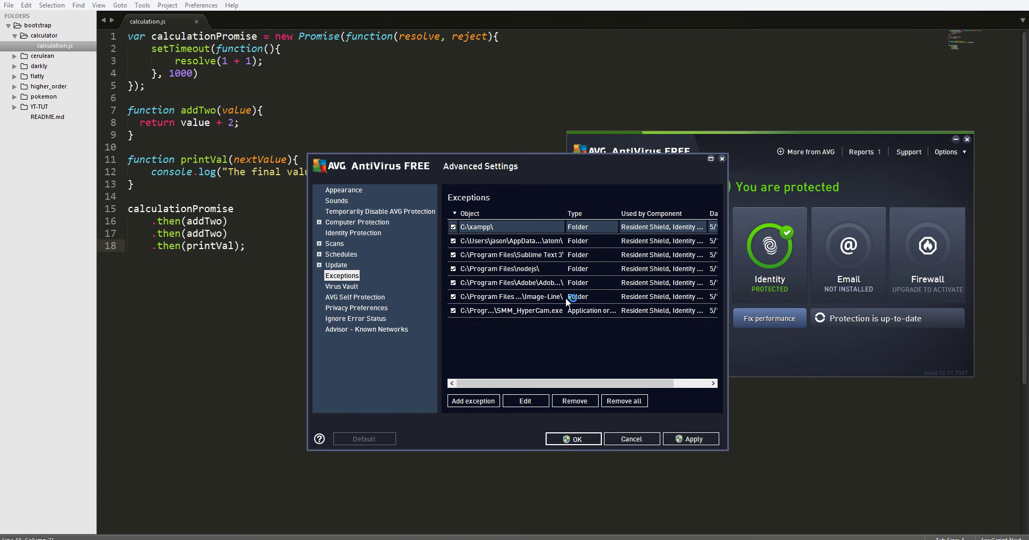
pyautogui.click(967, 140)
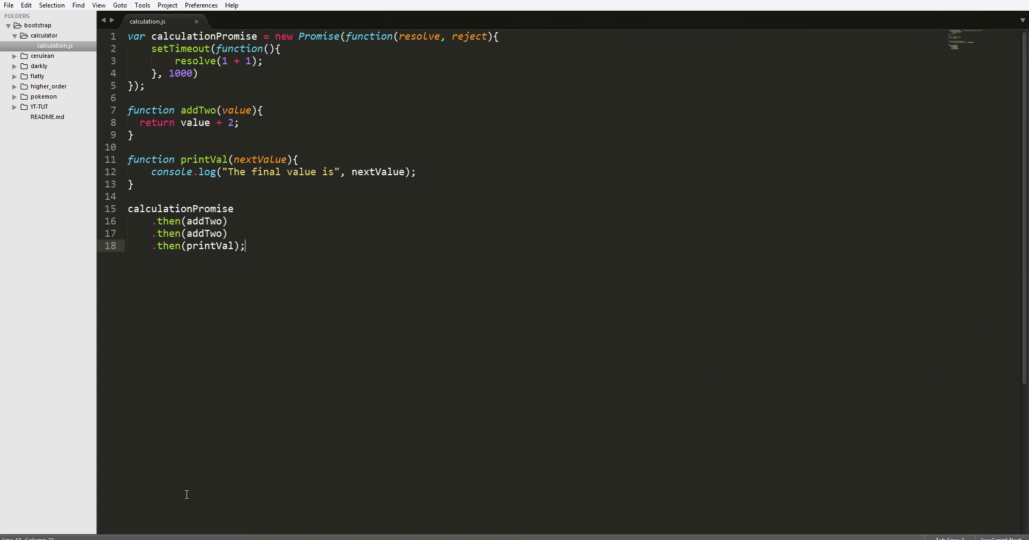
# Start Adobe Photoshop CC 2014 from the Start menu.
pyautogui.press('super')
pyautogui.click(70, 391)
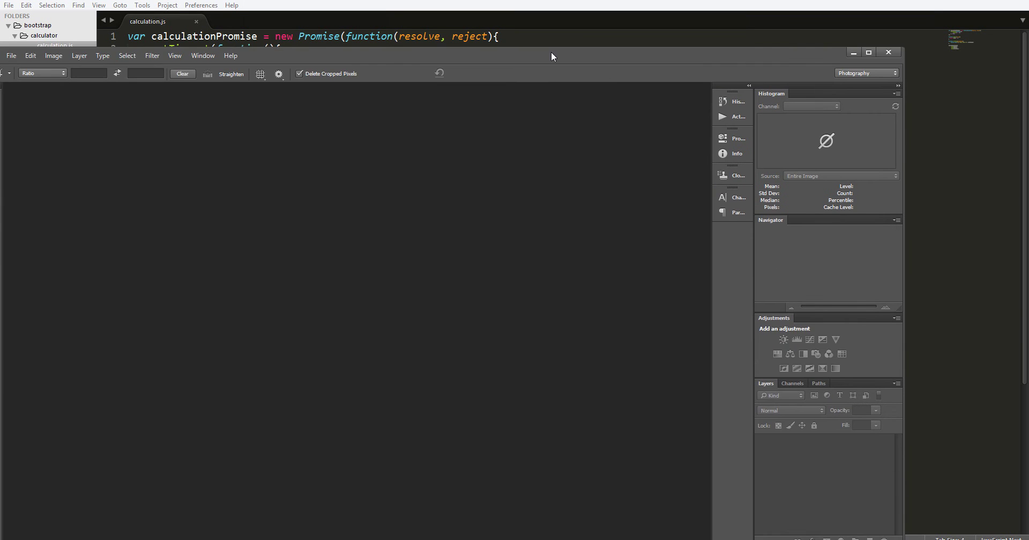
# Maximize Photoshop and create a new blank white document, Untitled-1, with default settings.
pyautogui.doubleClick(551, 51)
pyautogui.click(44, 1)
pyautogui.click(43, 1)
pyautogui.click(40, 1)
pyautogui.click(39, 8)
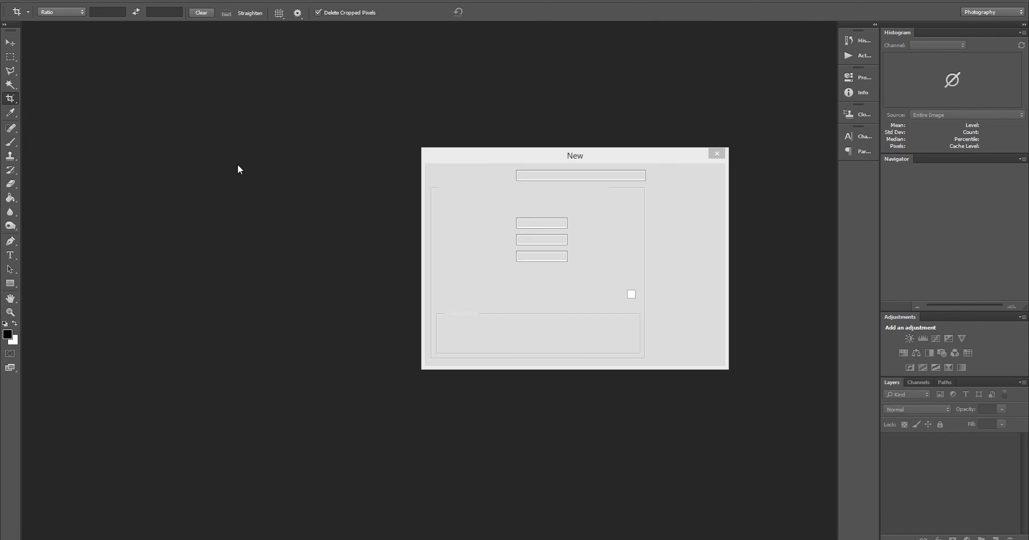
pyautogui.click(689, 188)
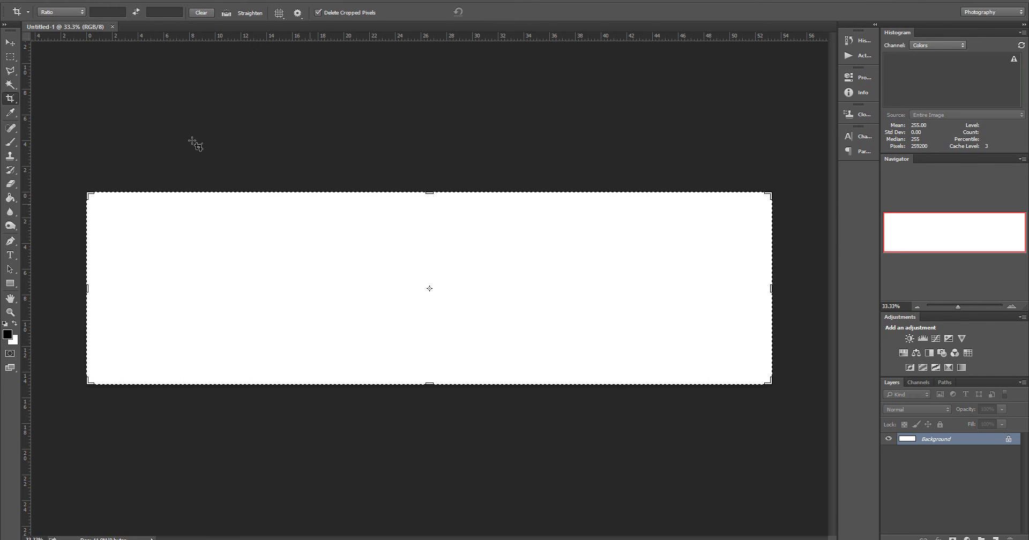
# Reopen the File menu over the new Untitled-1 canvas.
pyautogui.click(40, 1)
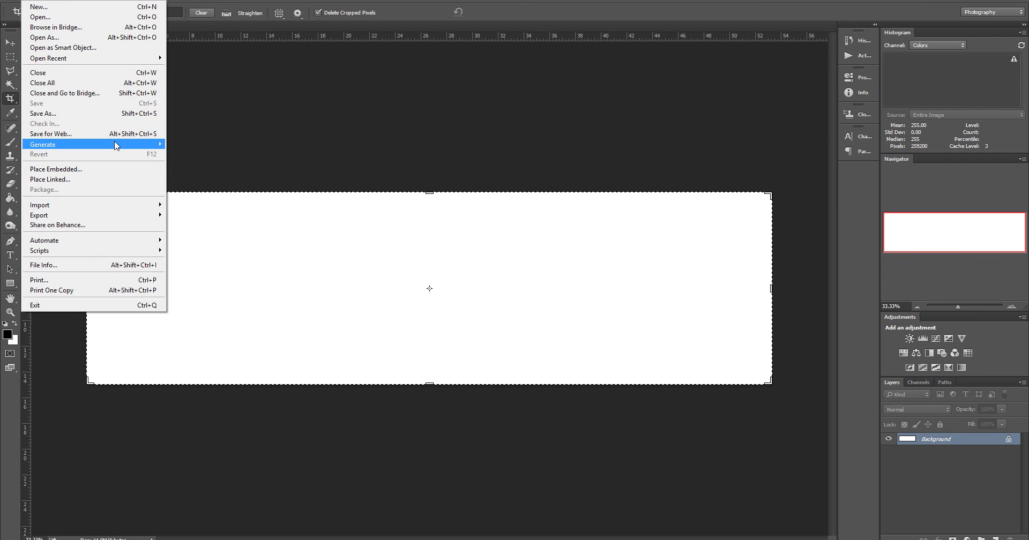
pyautogui.moveTo(120, 143)
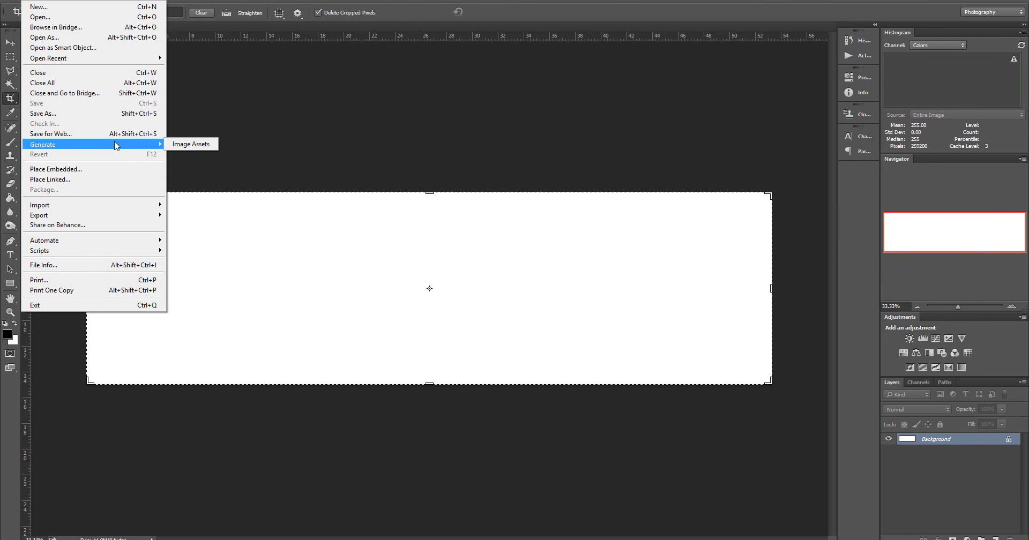
pyautogui.click(871, 290)
pyautogui.click(54, 2)
pyautogui.click(46, 2)
pyautogui.click(37, 1)
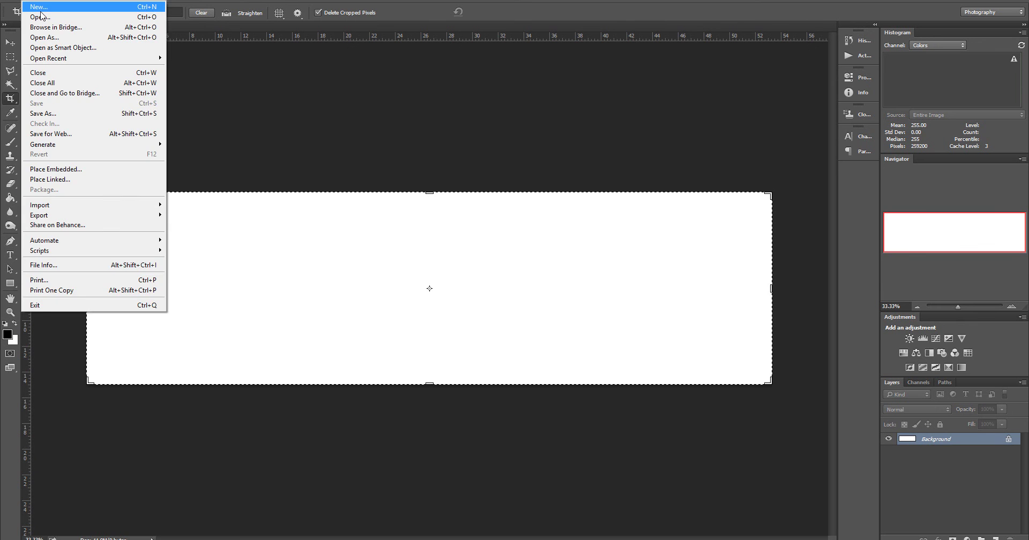